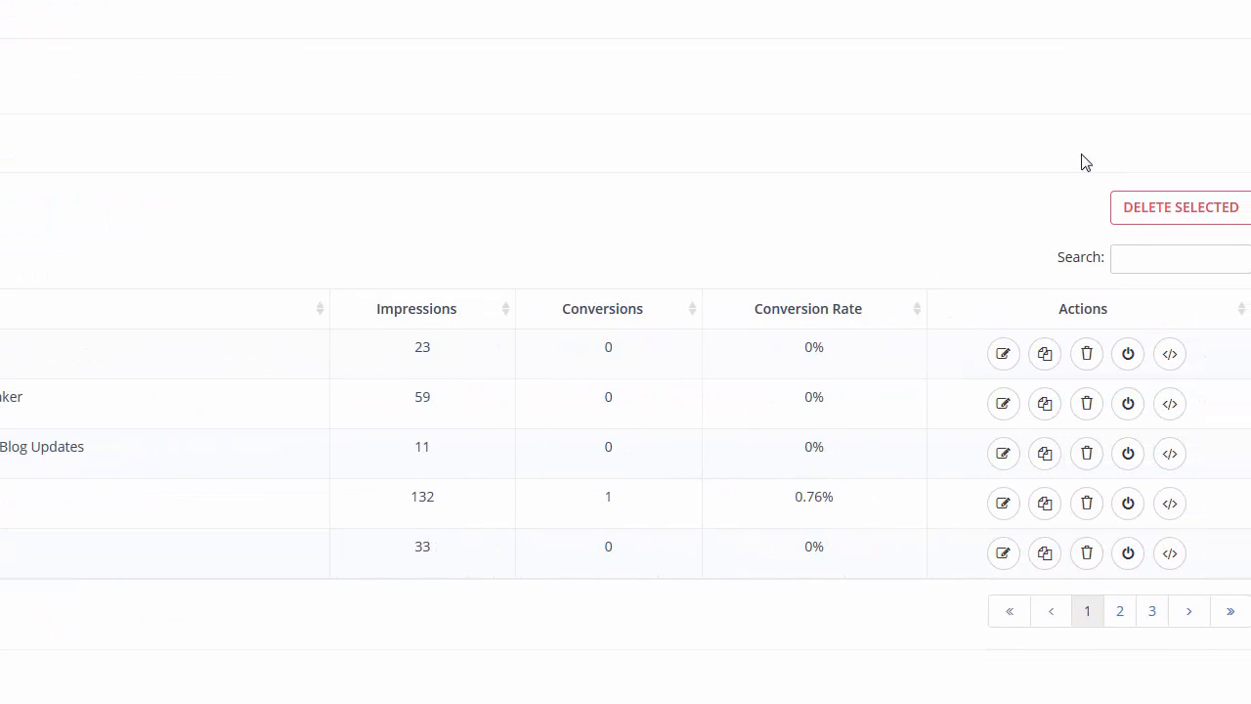
# Open the Template 10 - Youtube Video Popup campaign for editing and enable Show Popup When Click in its display options
pyautogui.click(1001, 355)
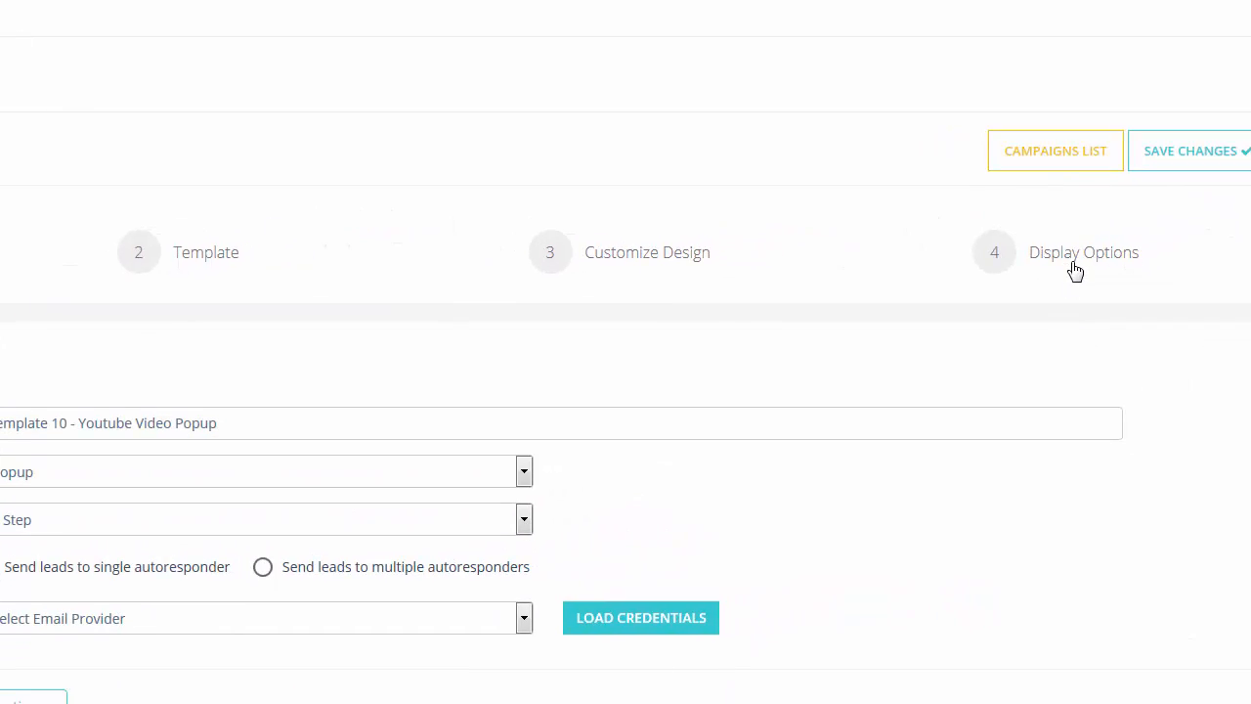
pyautogui.click(1076, 264)
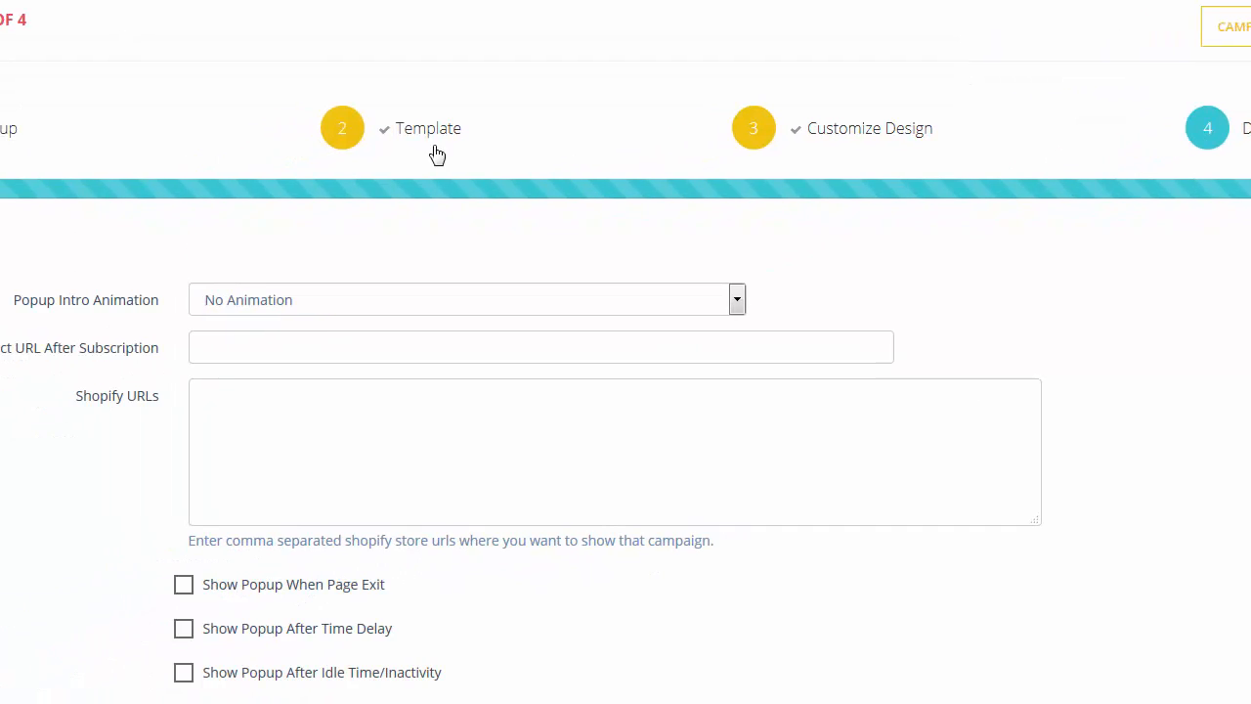
pyautogui.scroll(-3, 625, 390)
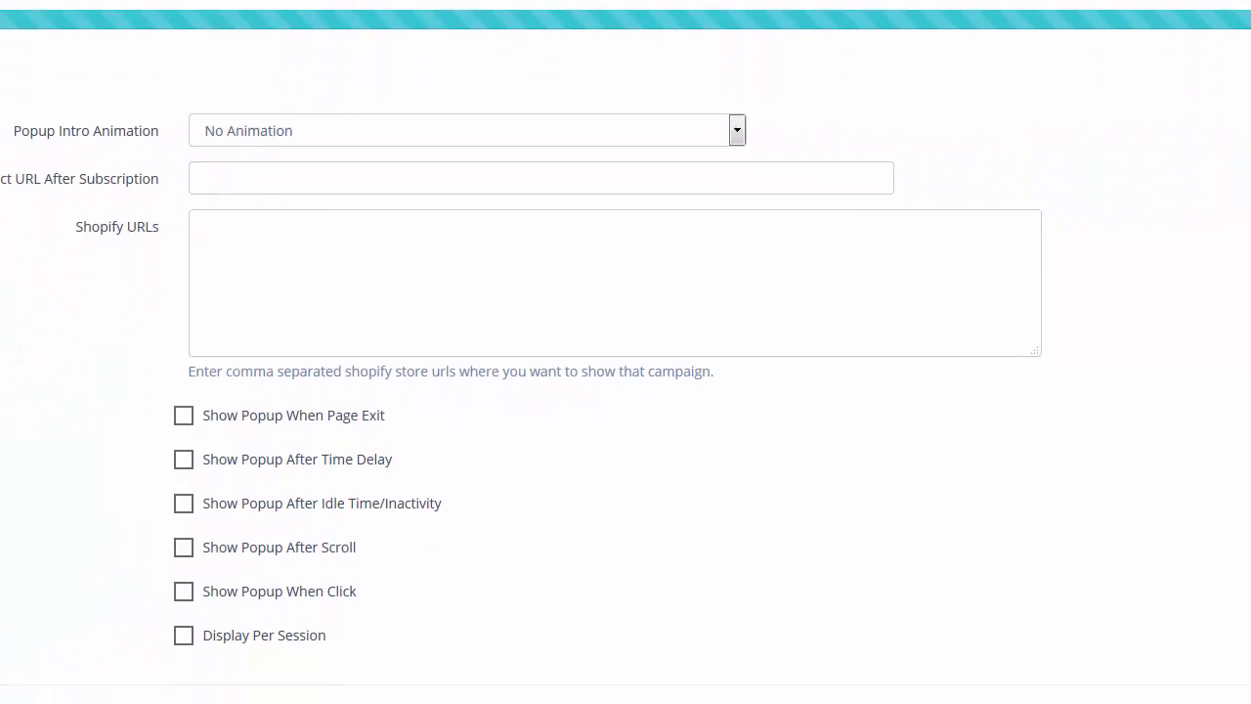
pyautogui.click(183, 589)
pyautogui.scroll(-4, 625, 550)
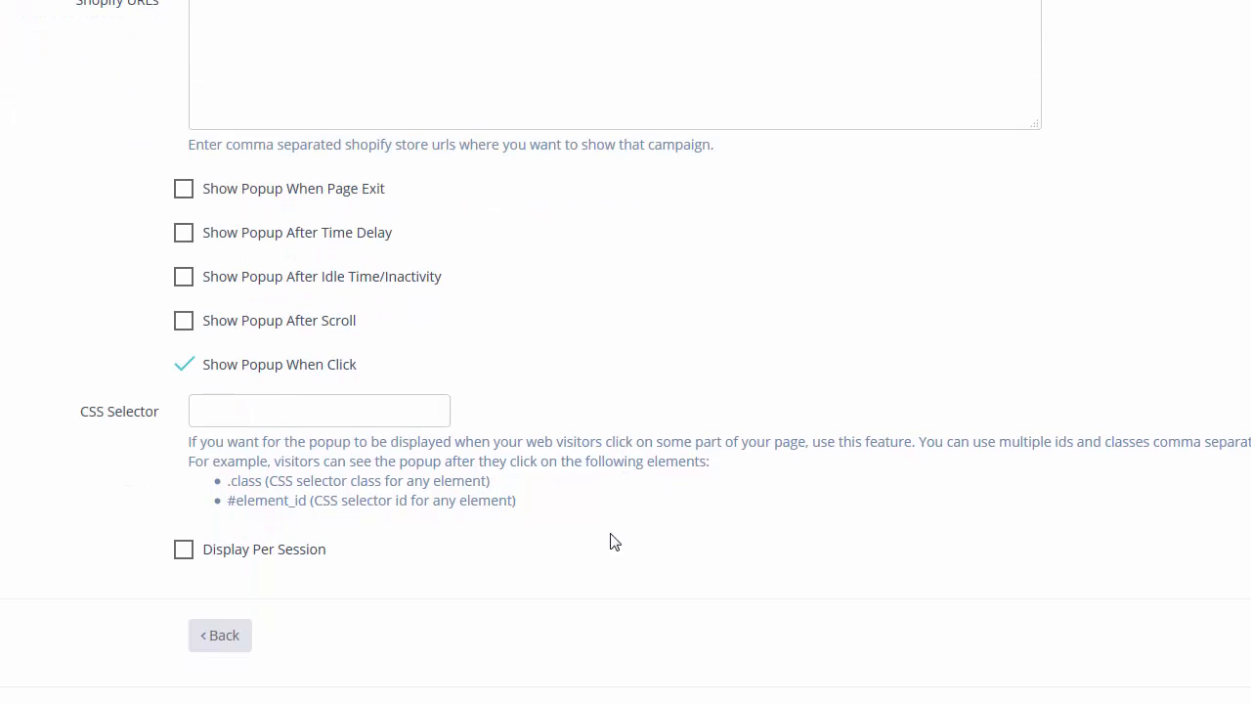
pyautogui.tripleClick(240, 483)
pyautogui.click(260, 408)
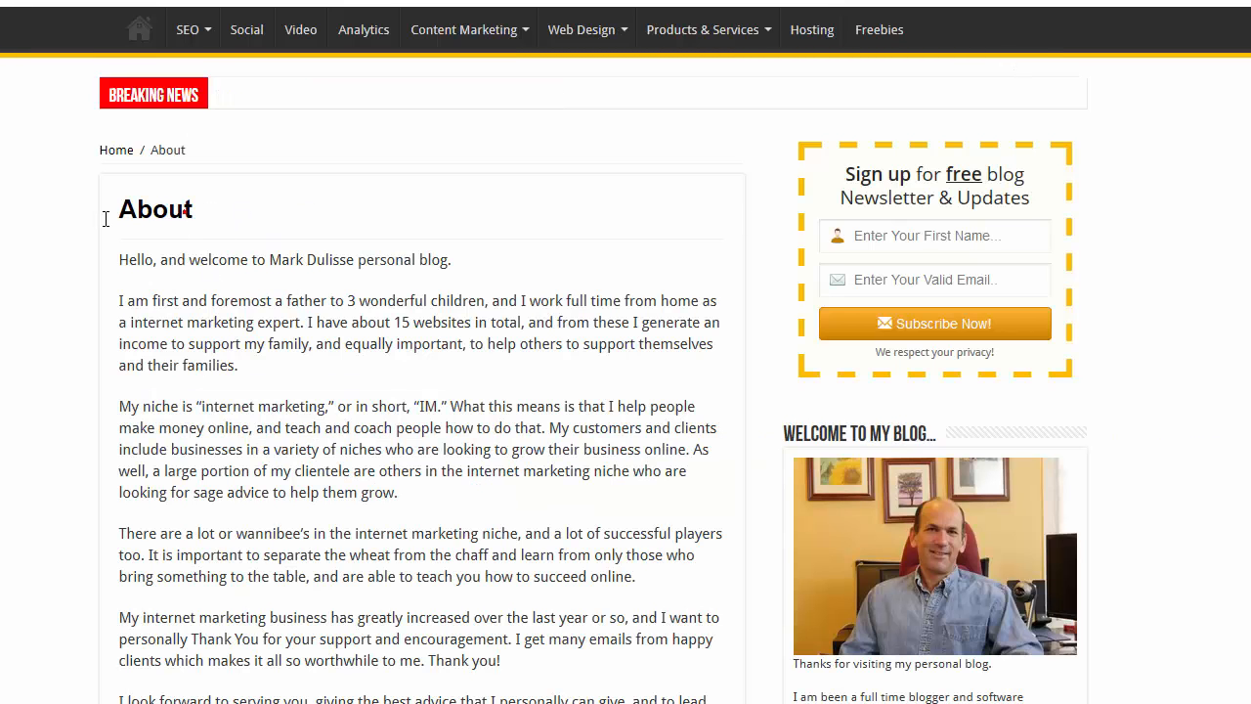
# Add the line "Click on This Link Here for CTA" below the greeting in the blog's About page editor
pyautogui.moveTo(105, 218); pyautogui.dragTo(193, 210)
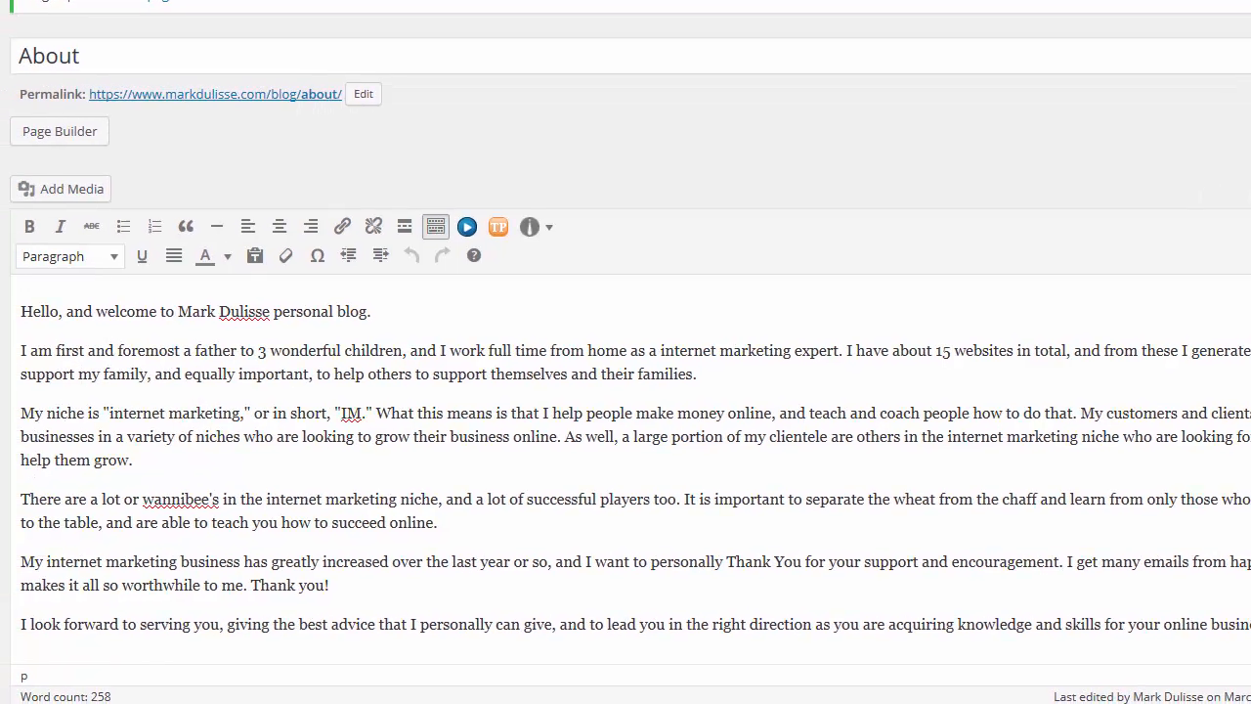
pyautogui.click(420, 303)
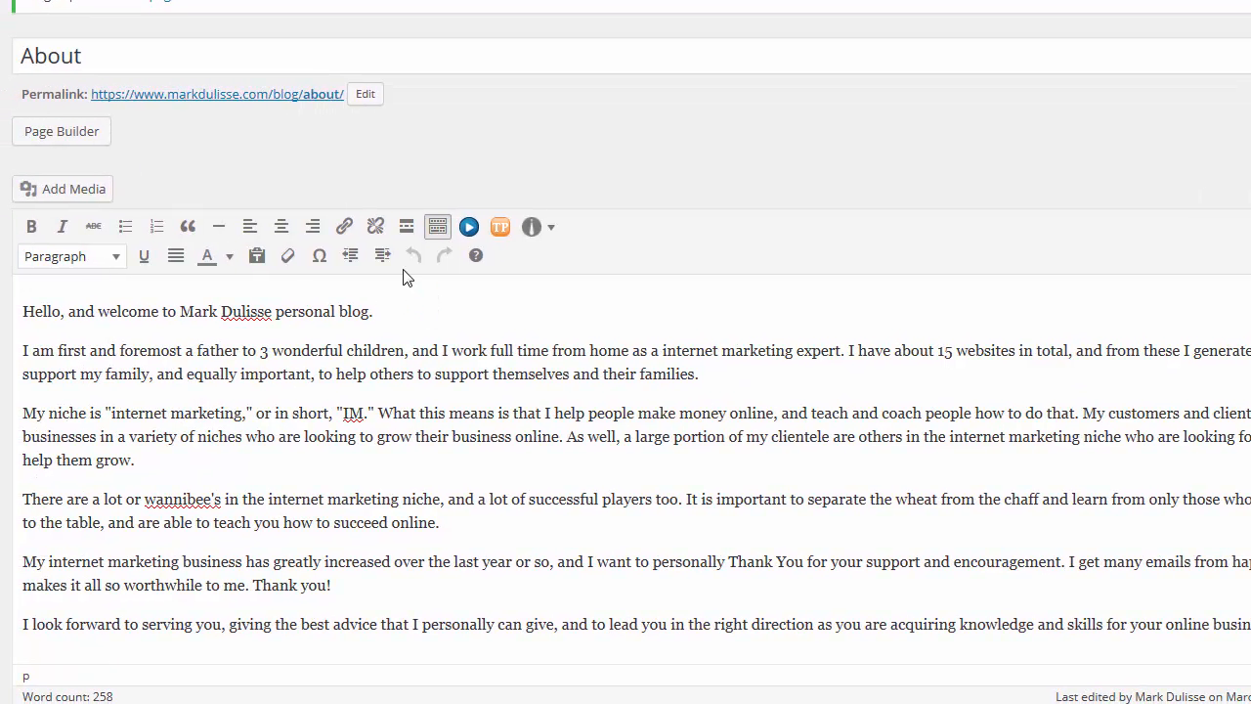
pyautogui.press('Return')
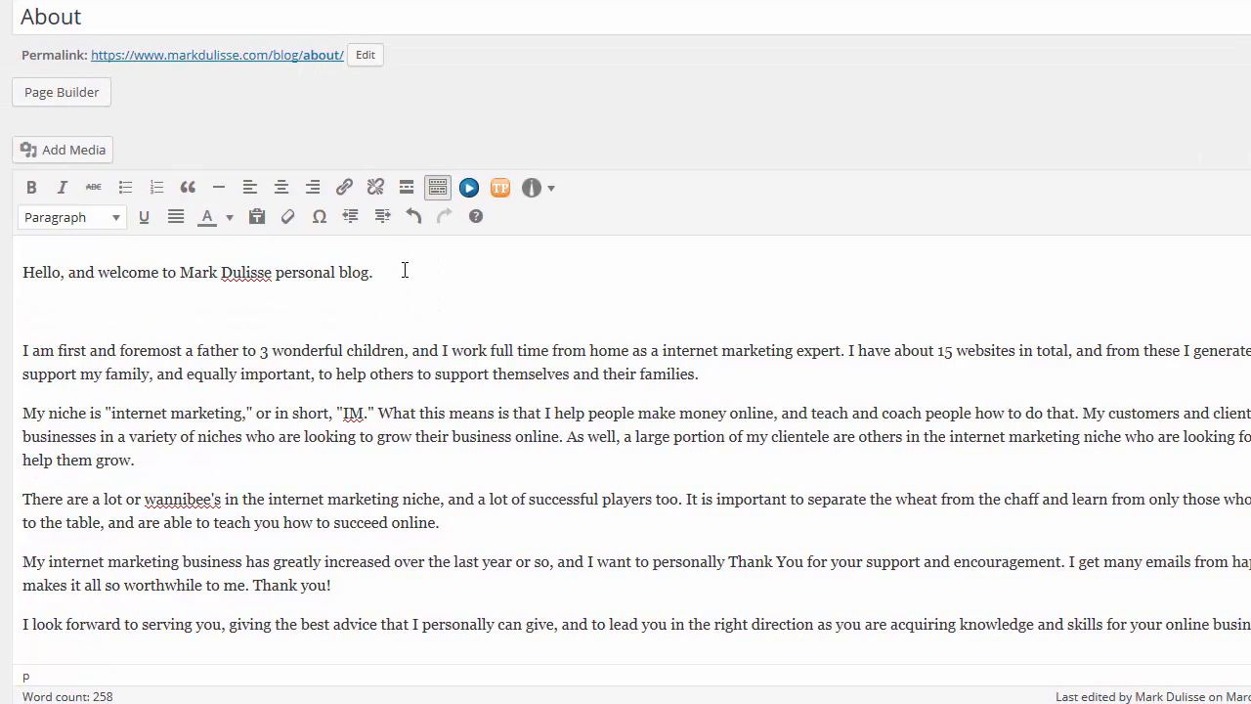
pyautogui.write('Click on This Link Here for ')
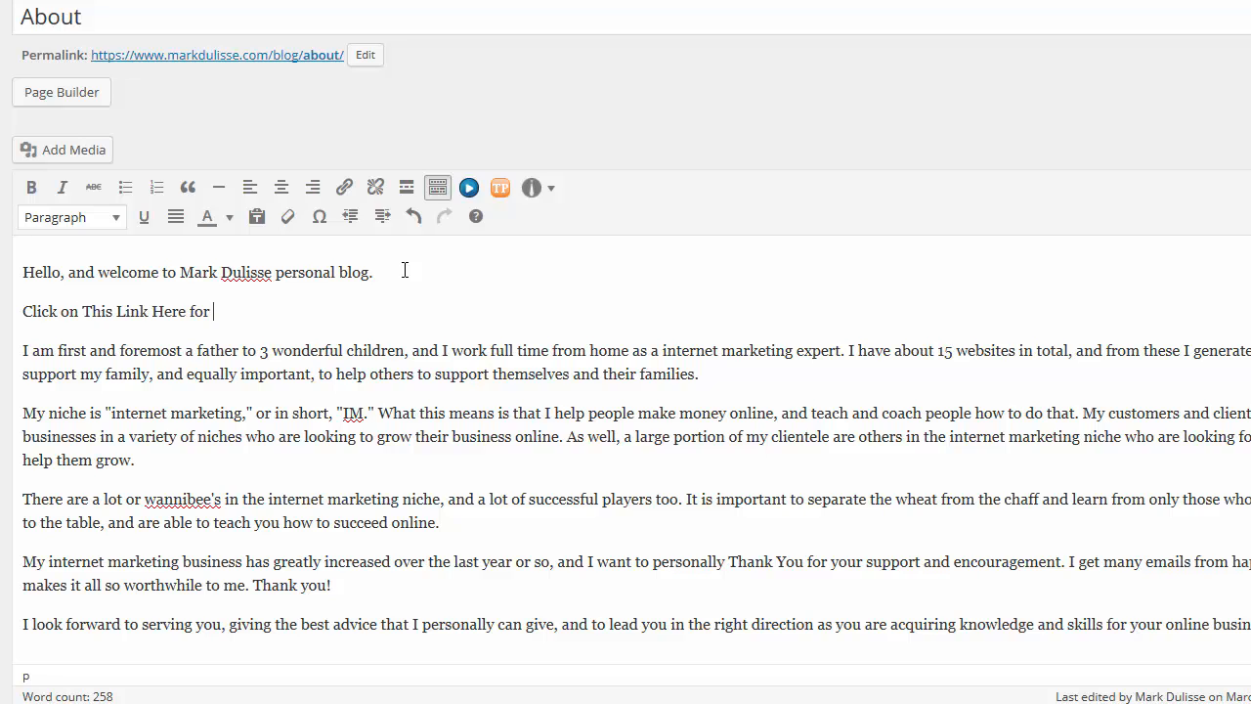
pyautogui.write('CTA')
# Link the "Click on This Link Here for CTA" text to the URL #
pyautogui.moveTo(284, 295); pyautogui.dragTo(21, 313)
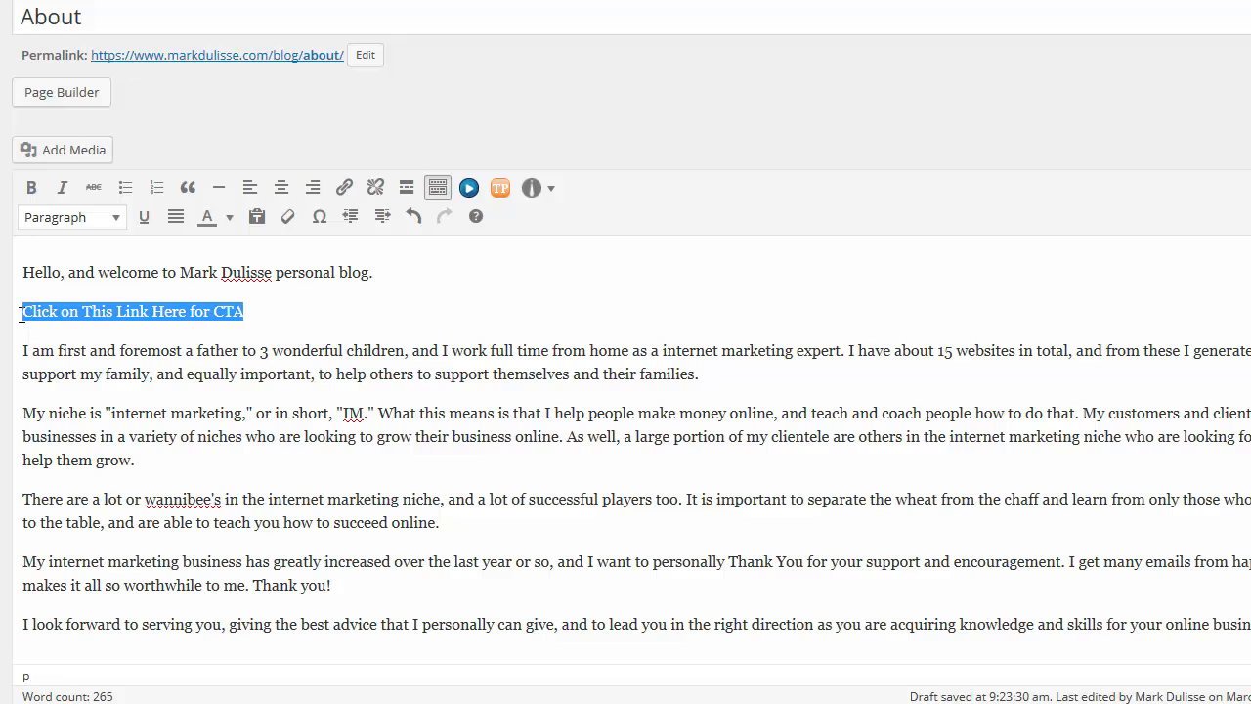
pyautogui.click(344, 189)
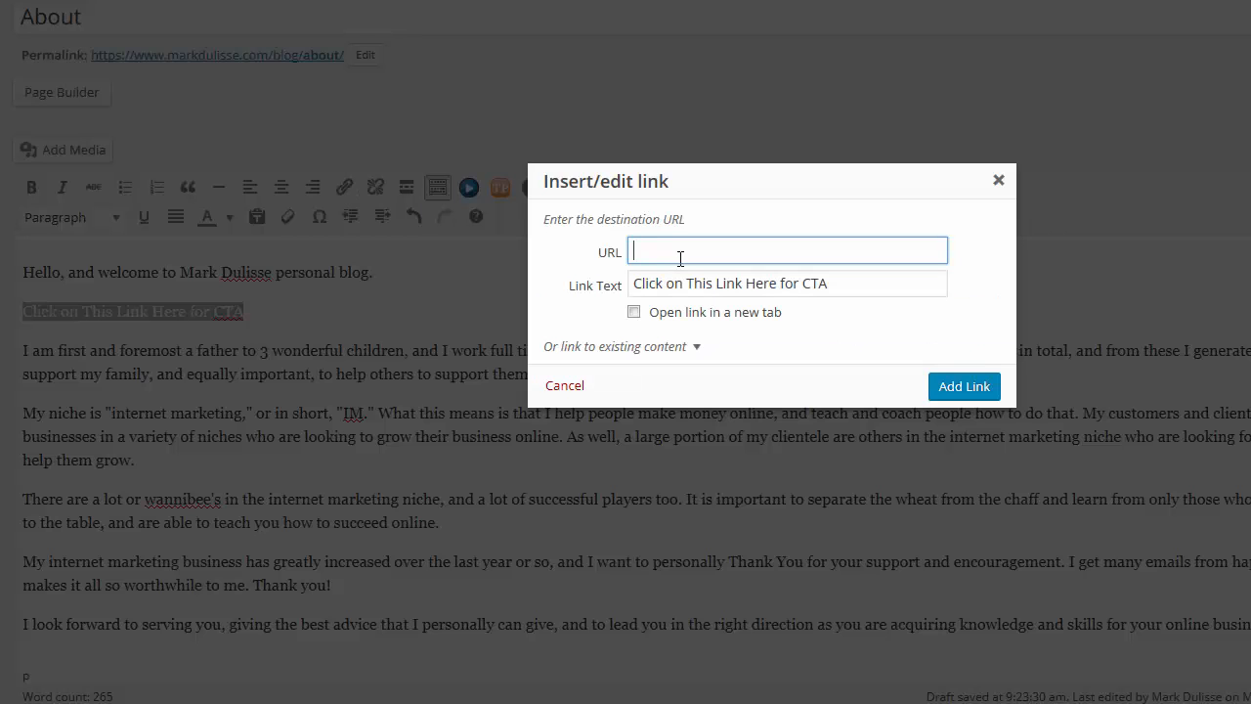
pyautogui.write('#')
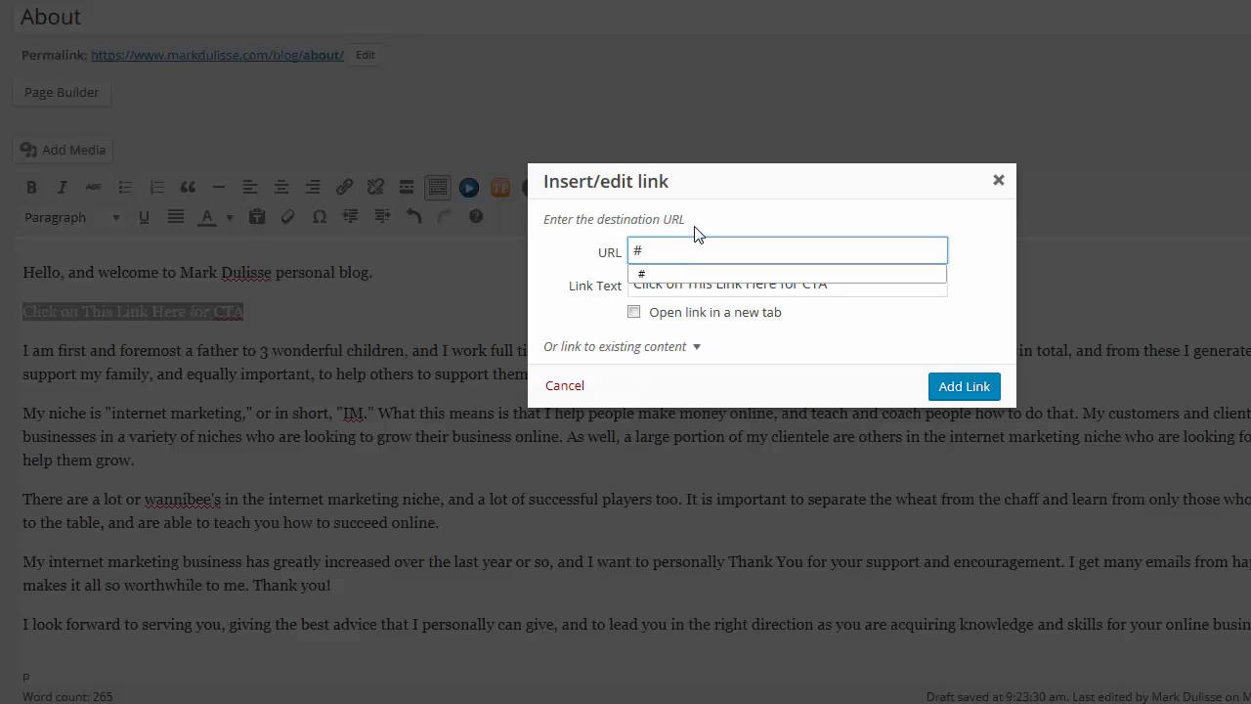
pyautogui.click(704, 223)
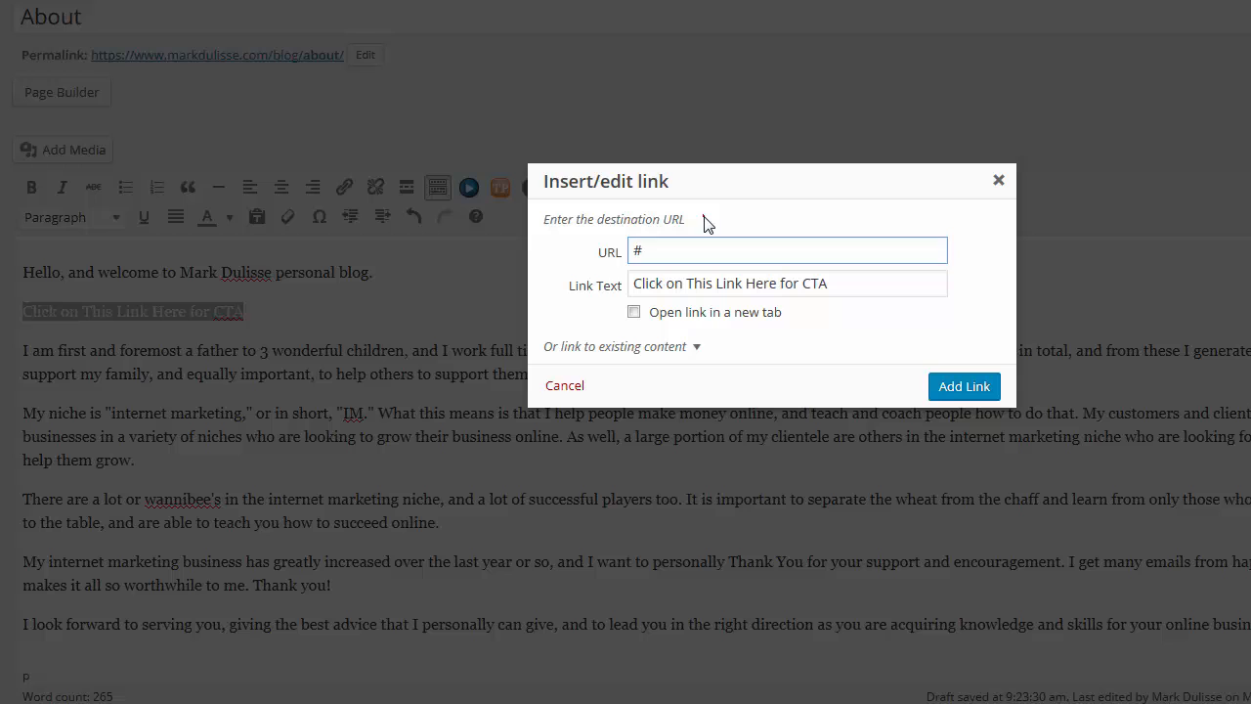
pyautogui.click(953, 388)
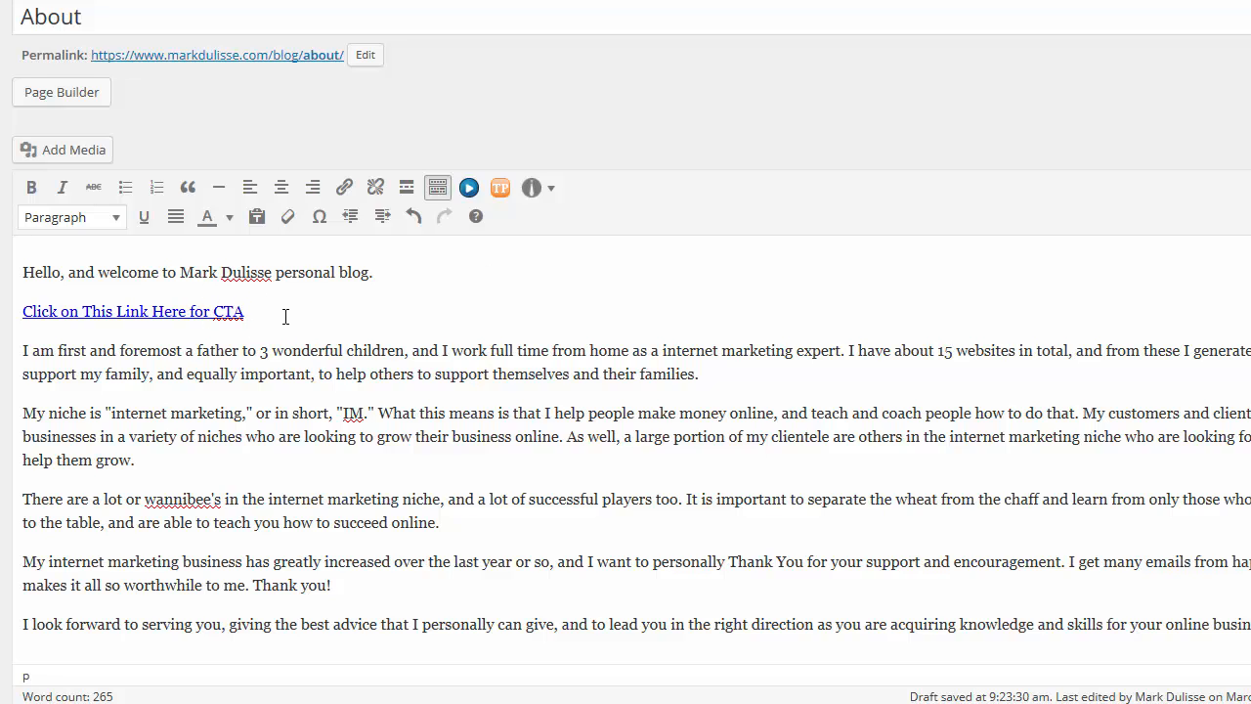
# Insert the panda image from the media library on a new line below the CTA link
pyautogui.press('Return')
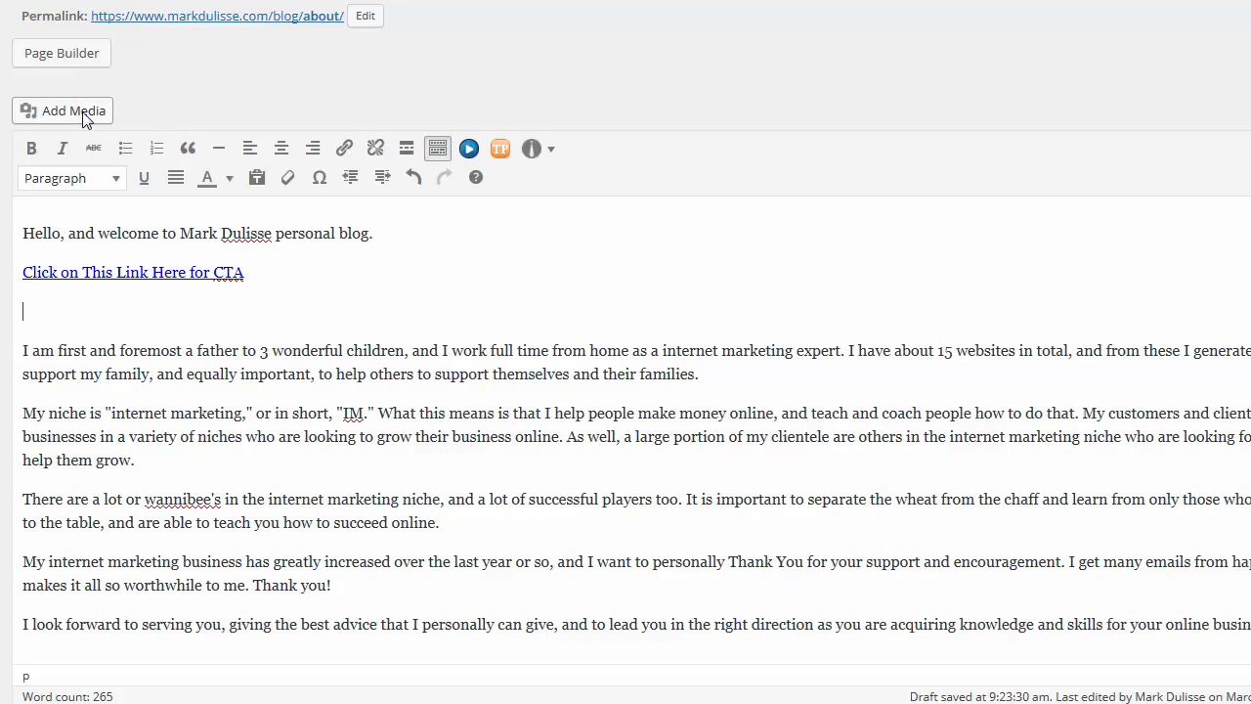
pyautogui.click(85, 118)
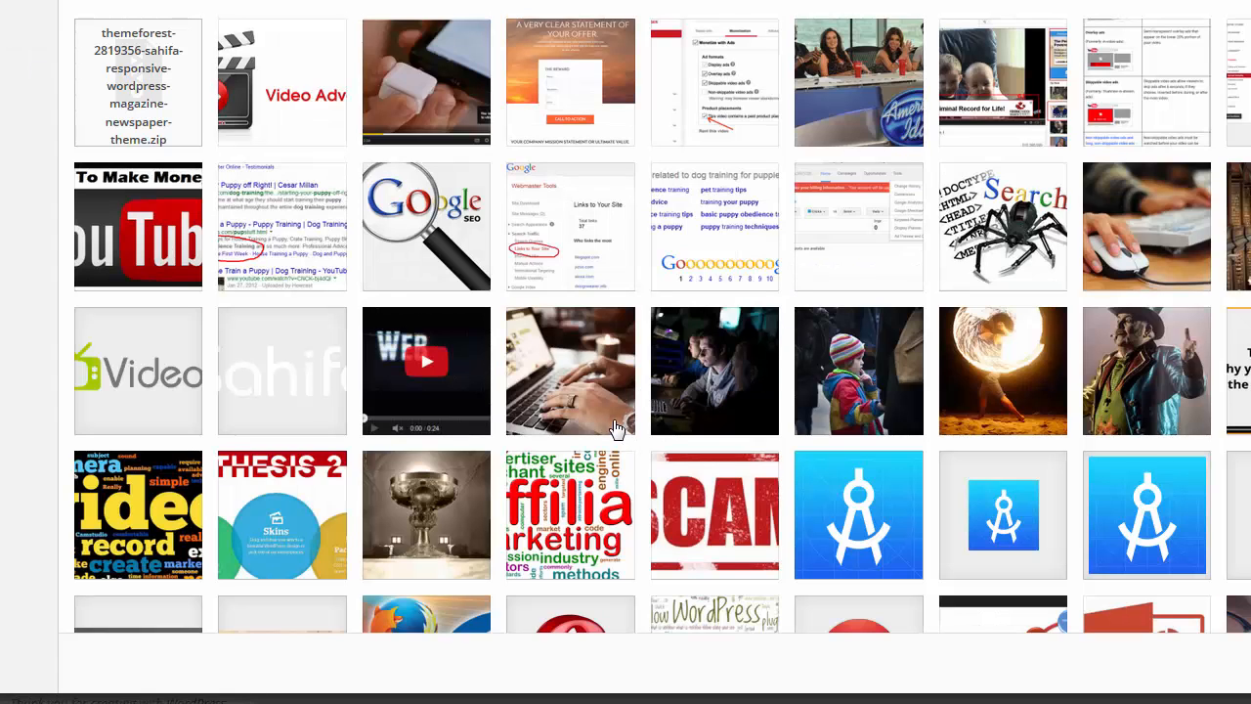
pyautogui.scroll(-3, 616, 430)
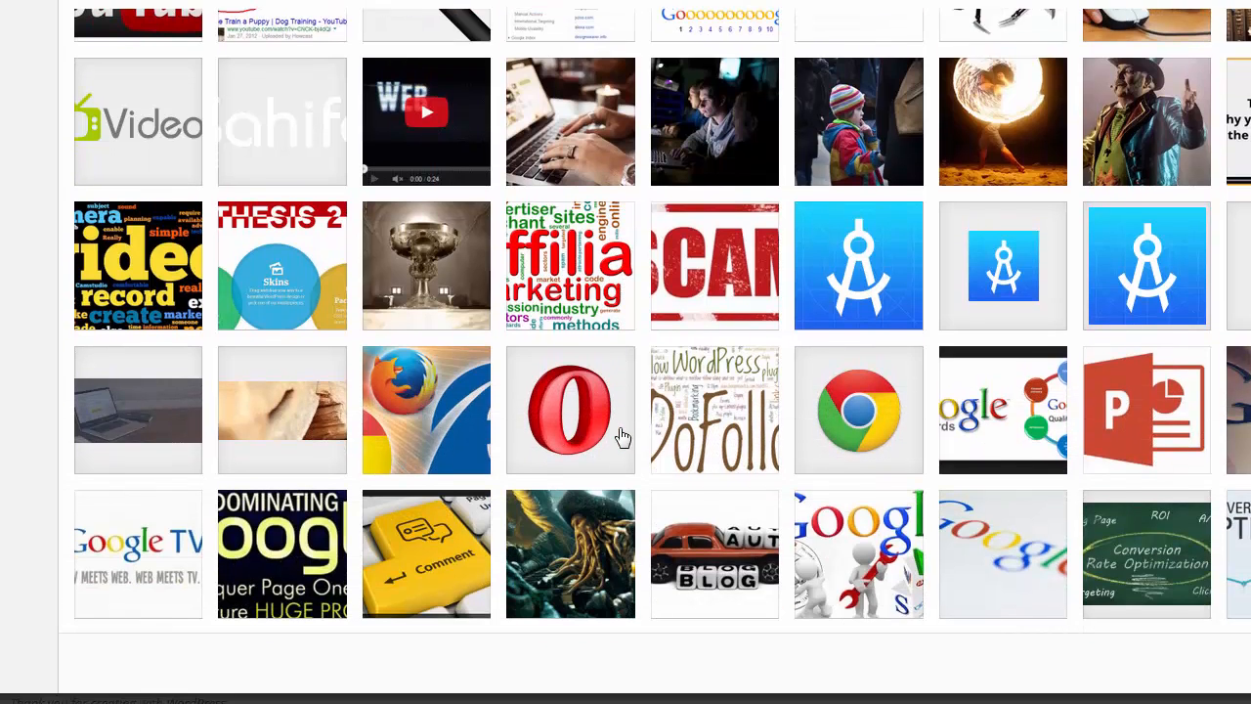
pyautogui.scroll(-5, 622, 436)
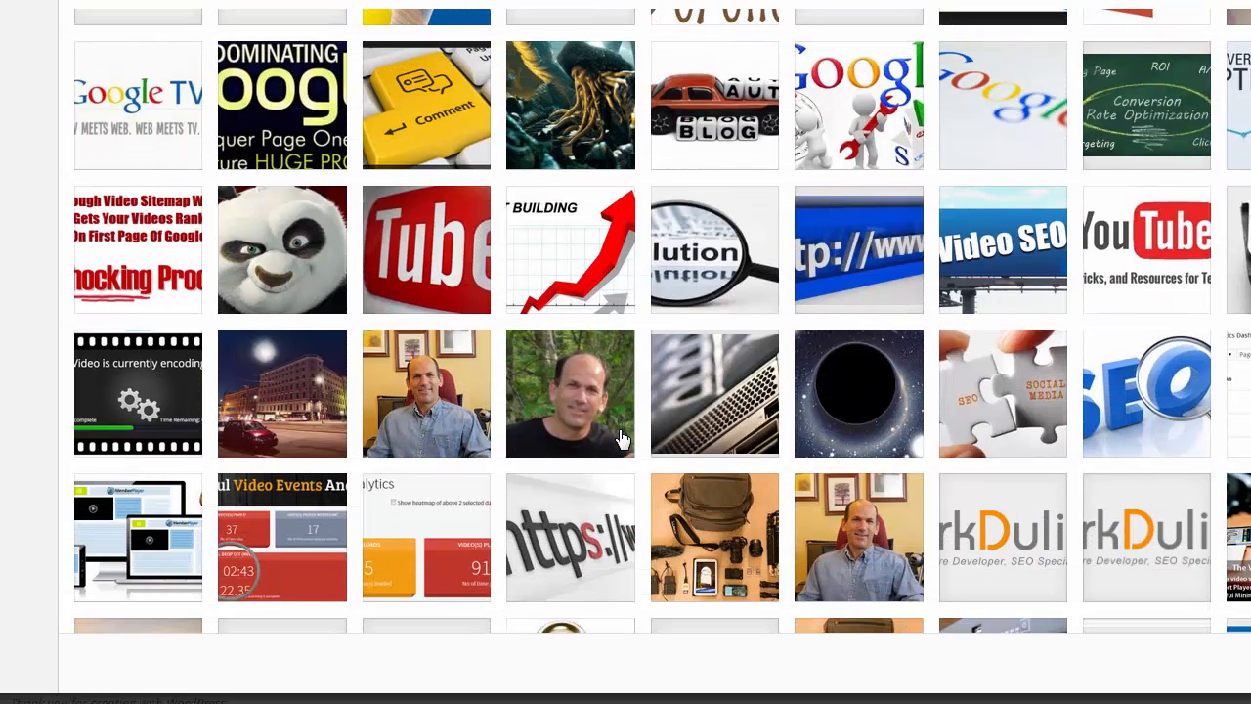
pyautogui.scroll(-2, 623, 436)
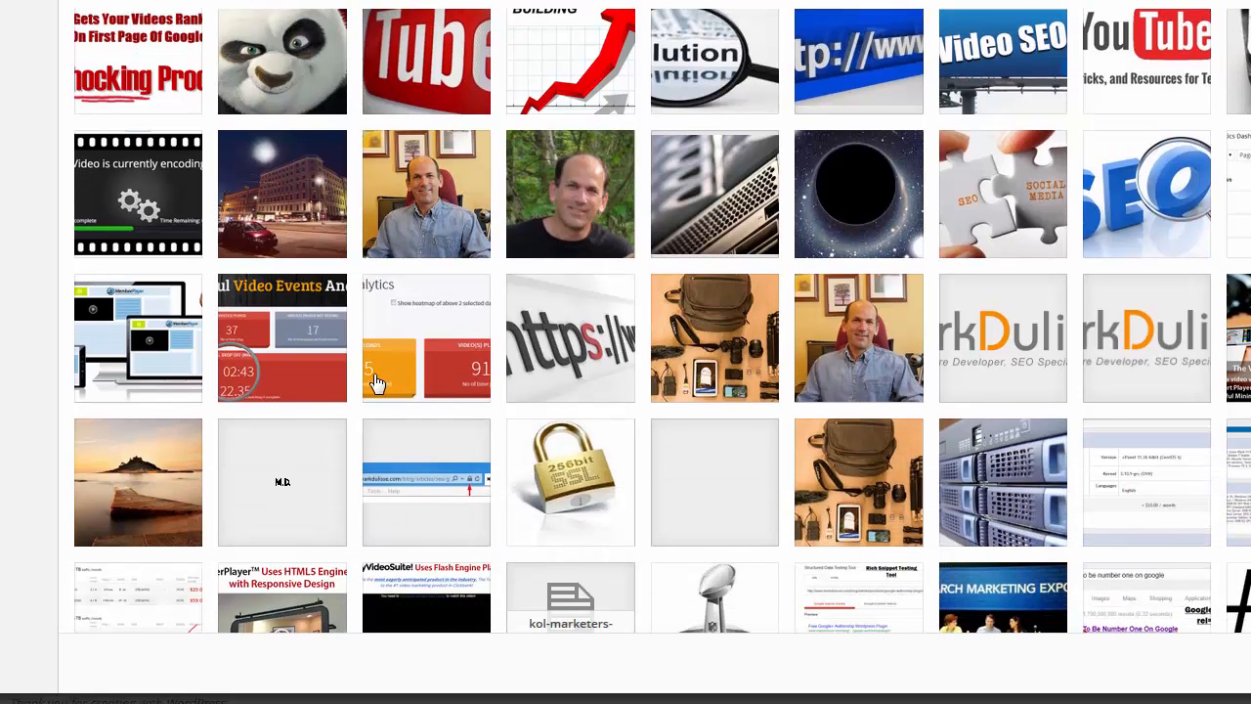
pyautogui.scroll(3, 371, 382)
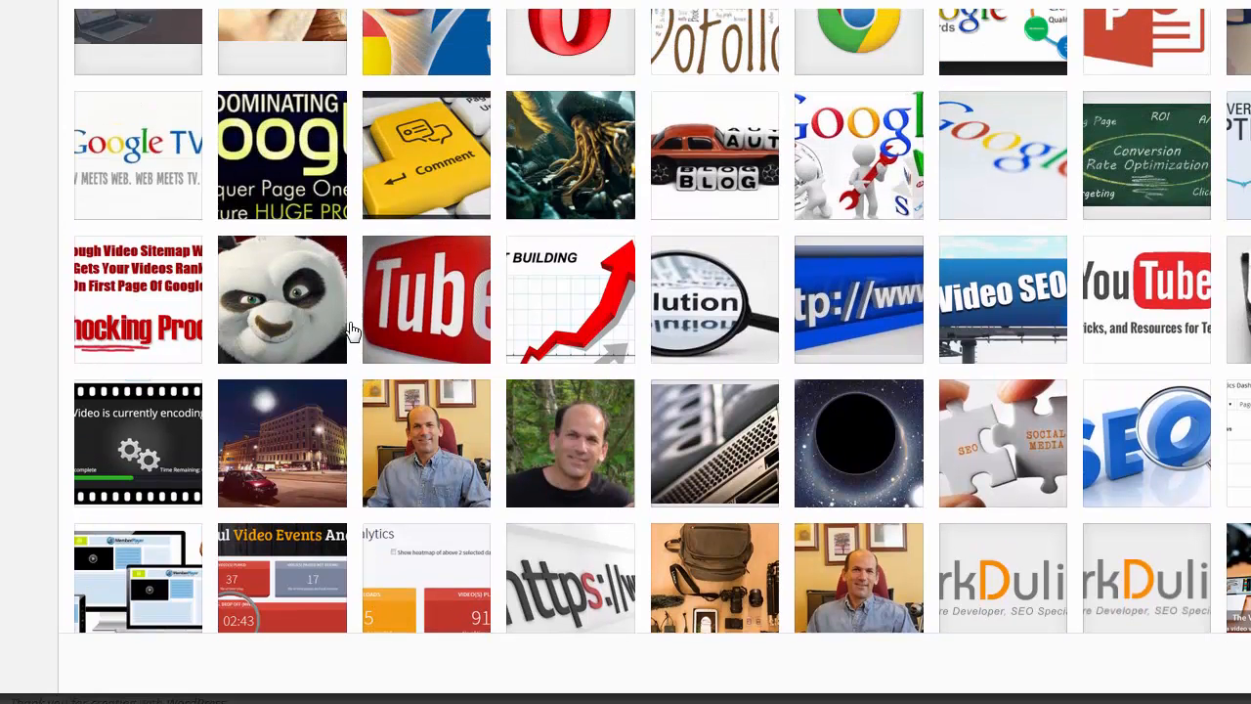
pyautogui.click(295, 299)
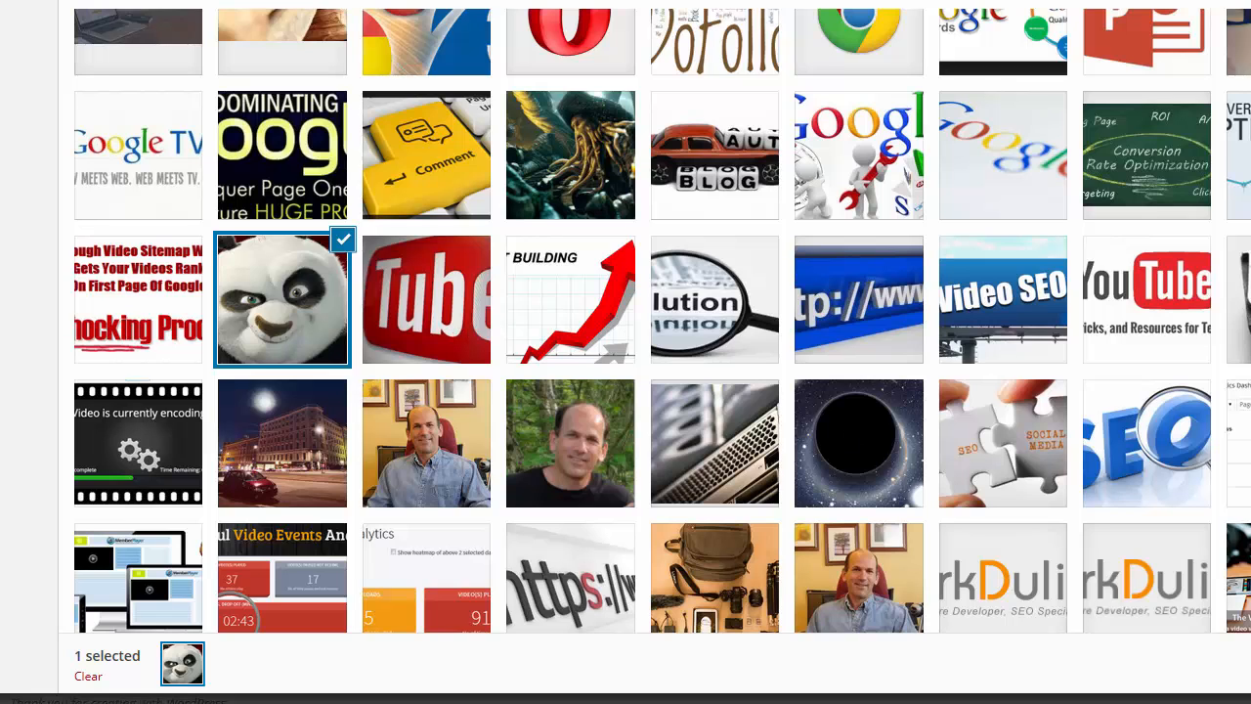
pyautogui.click(1250, 664)
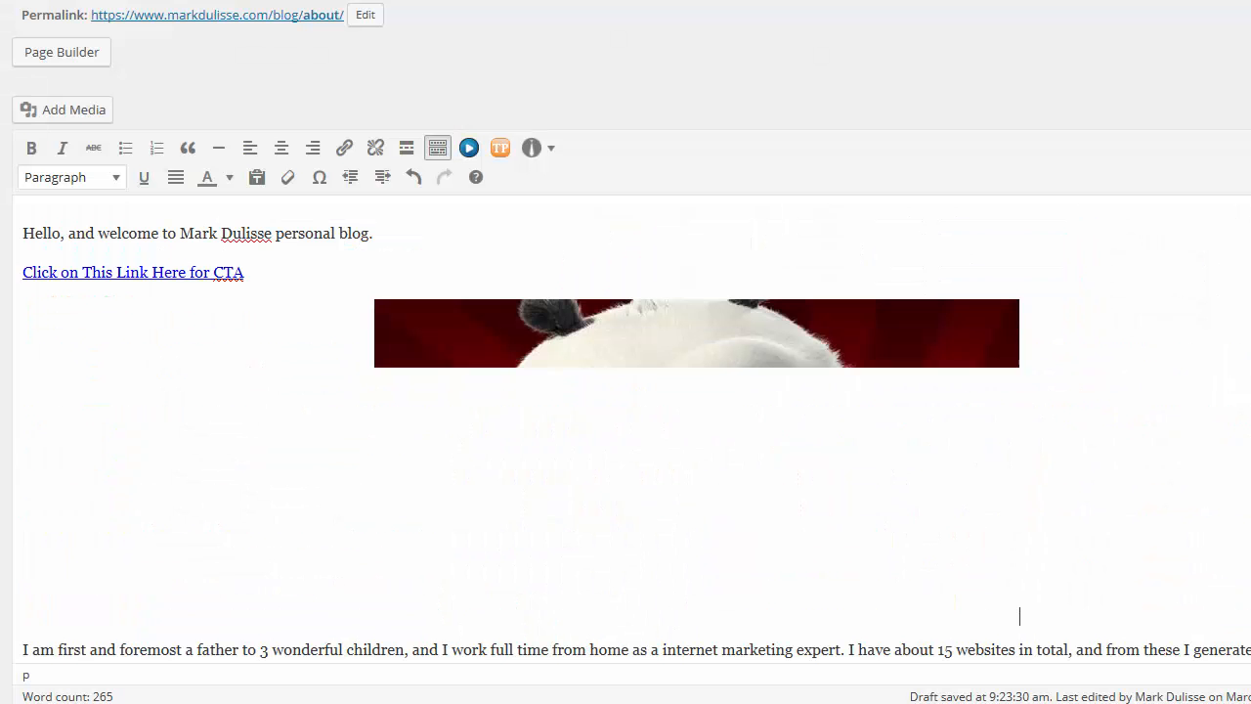
# Show the About page's HTML source and highlight the code line of the CTA link
pyautogui.click(394, 272)
pyautogui.click(421, 318)
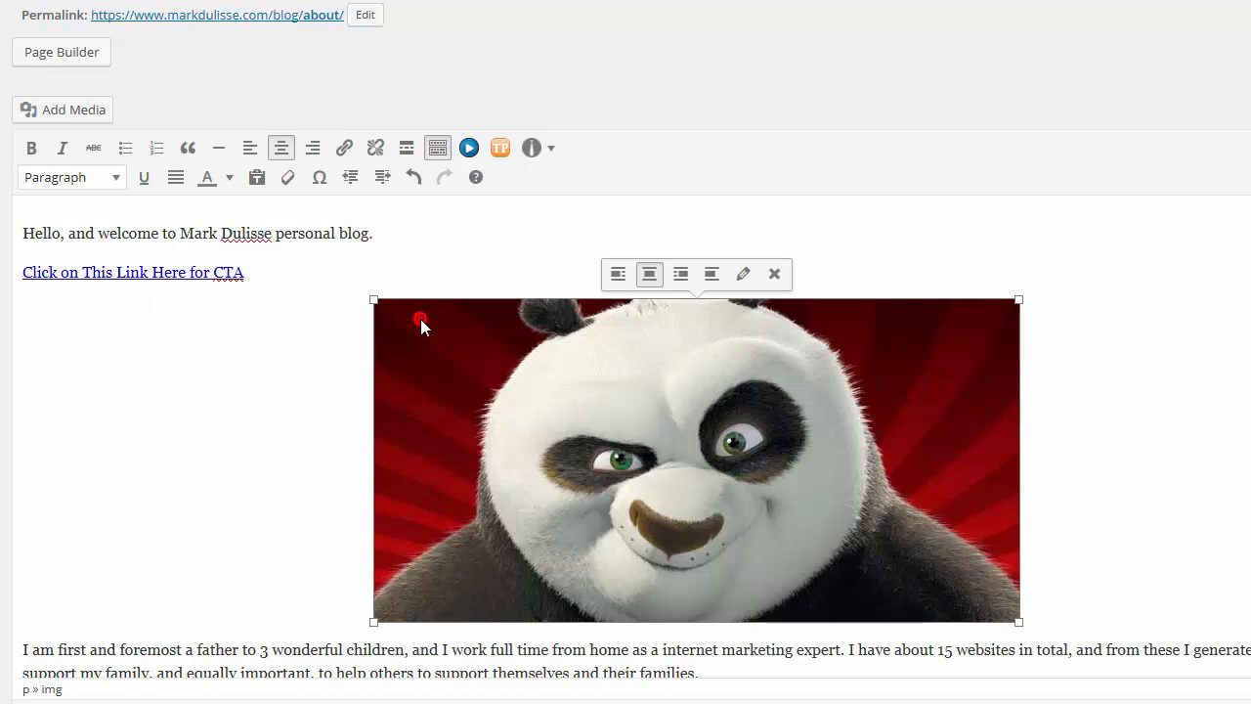
pyautogui.click(236, 273)
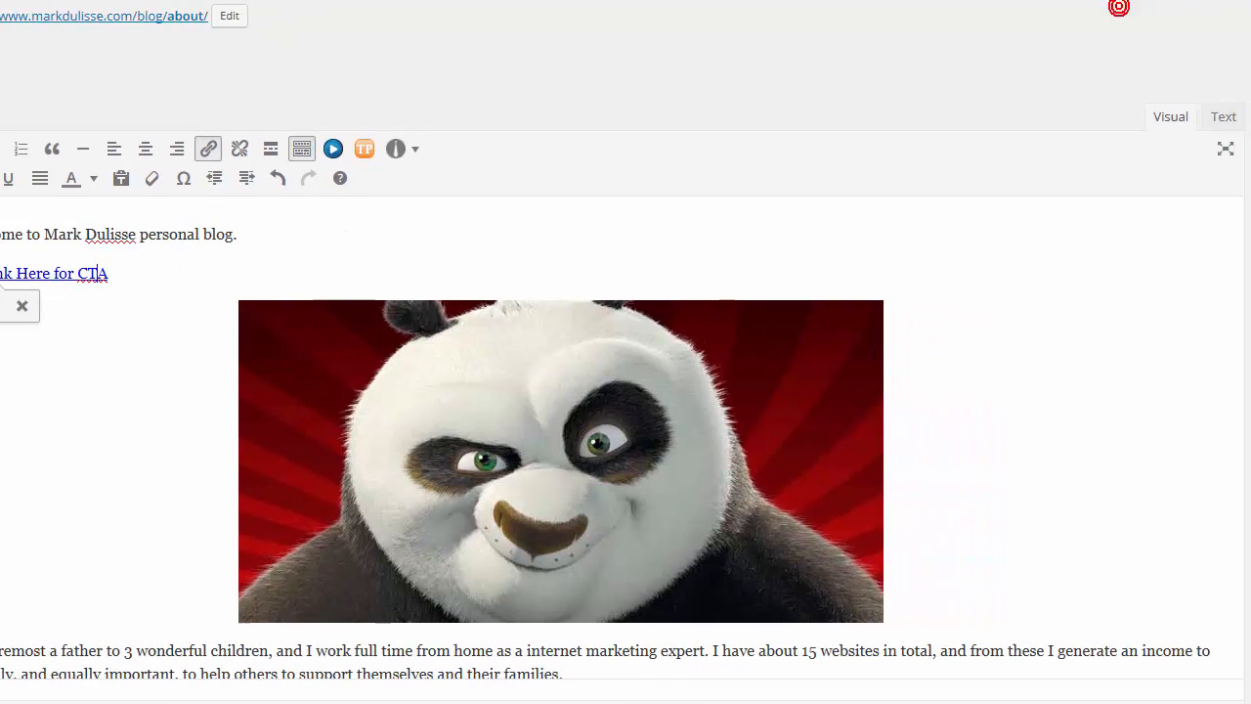
pyautogui.click(1218, 116)
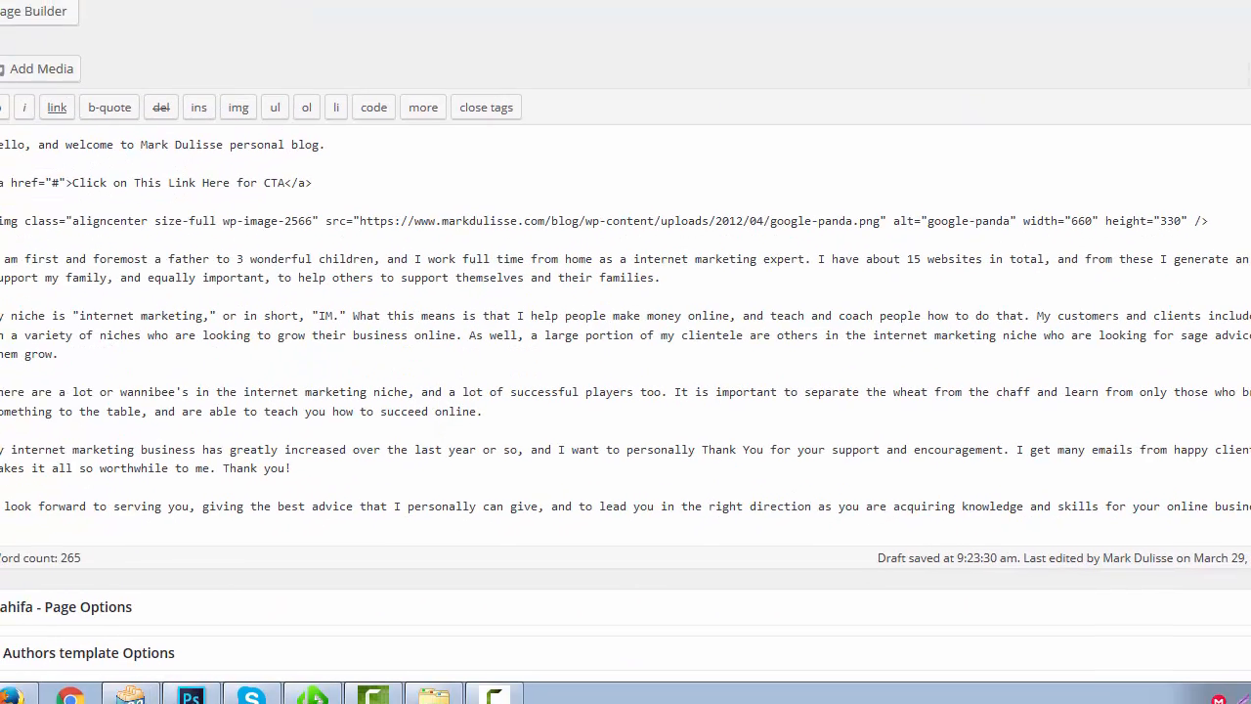
pyautogui.moveTo(5, 175); pyautogui.dragTo(362, 179)
pyautogui.click(363, 179)
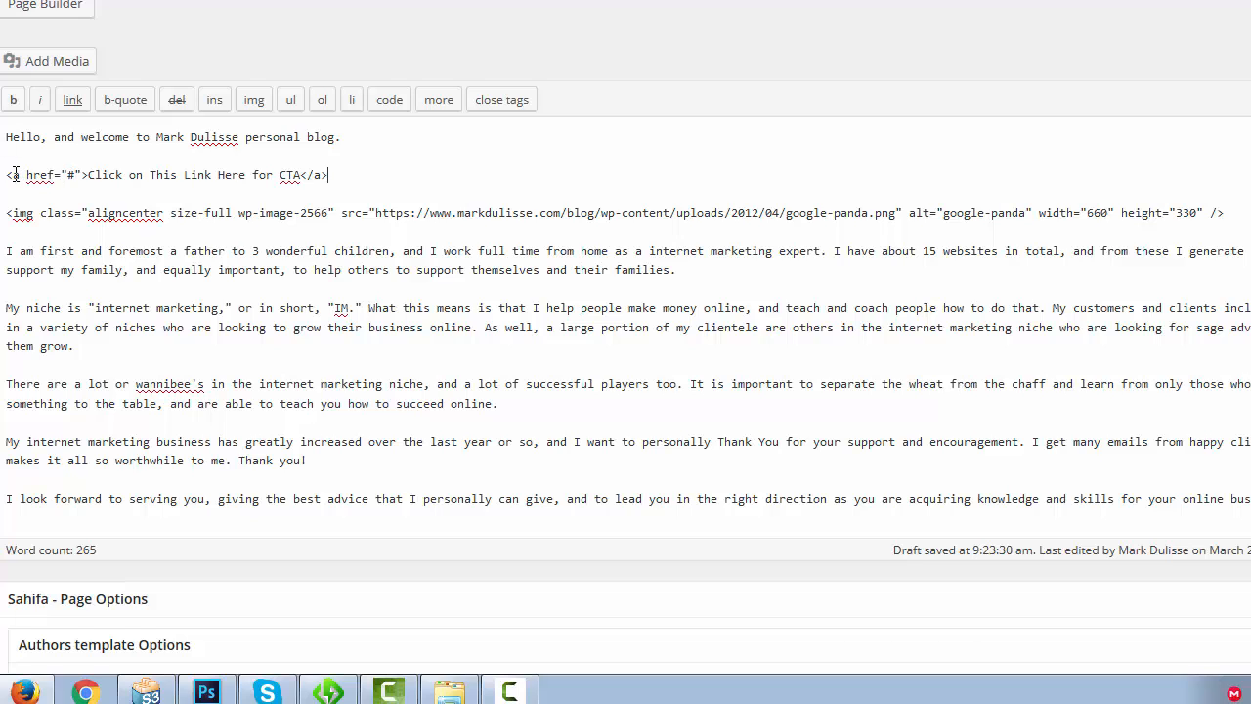
# Add the attribute class="popup1" to the CTA link's opening anchor tag, after its href
pyautogui.click(14, 175)
pyautogui.doubleClick(84, 174)
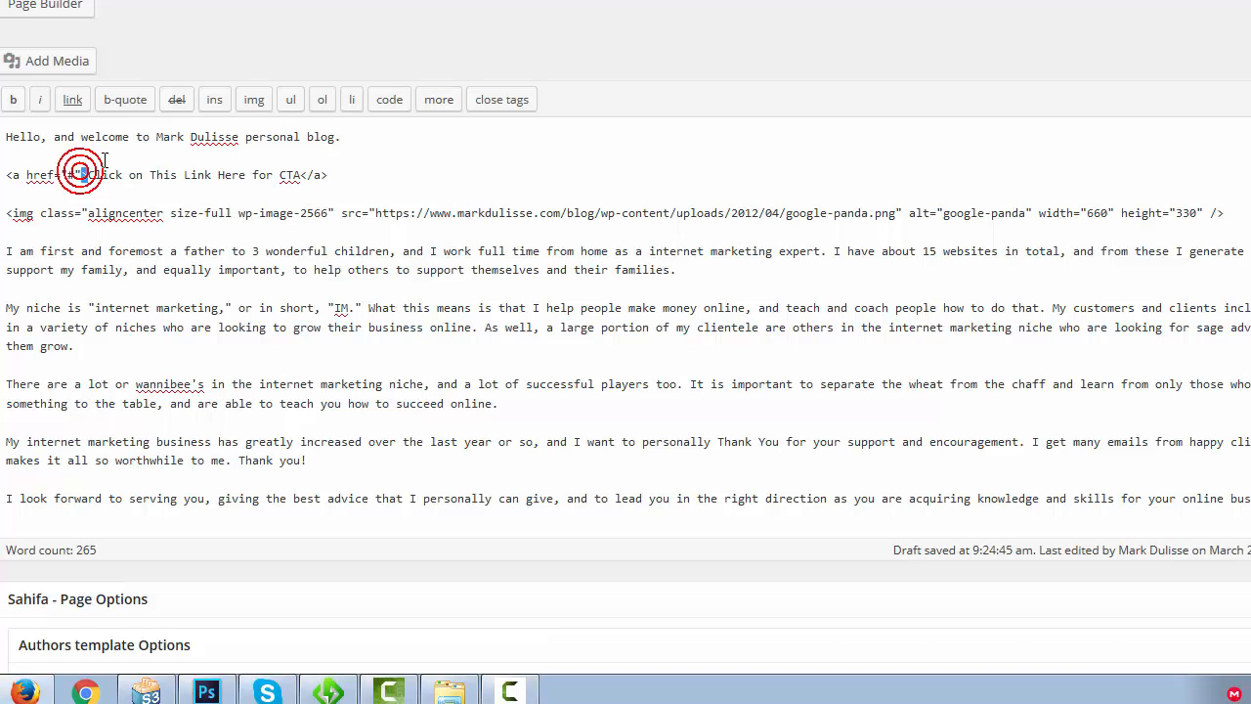
pyautogui.click(84, 180)
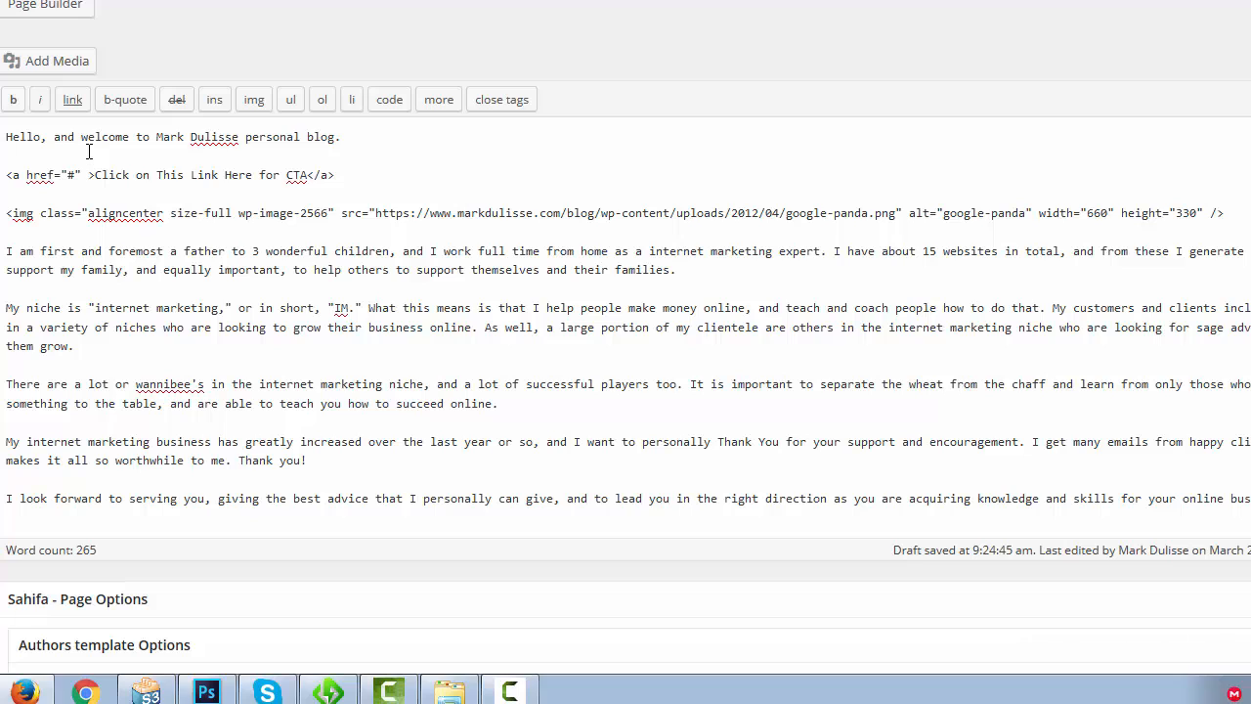
pyautogui.write('class')
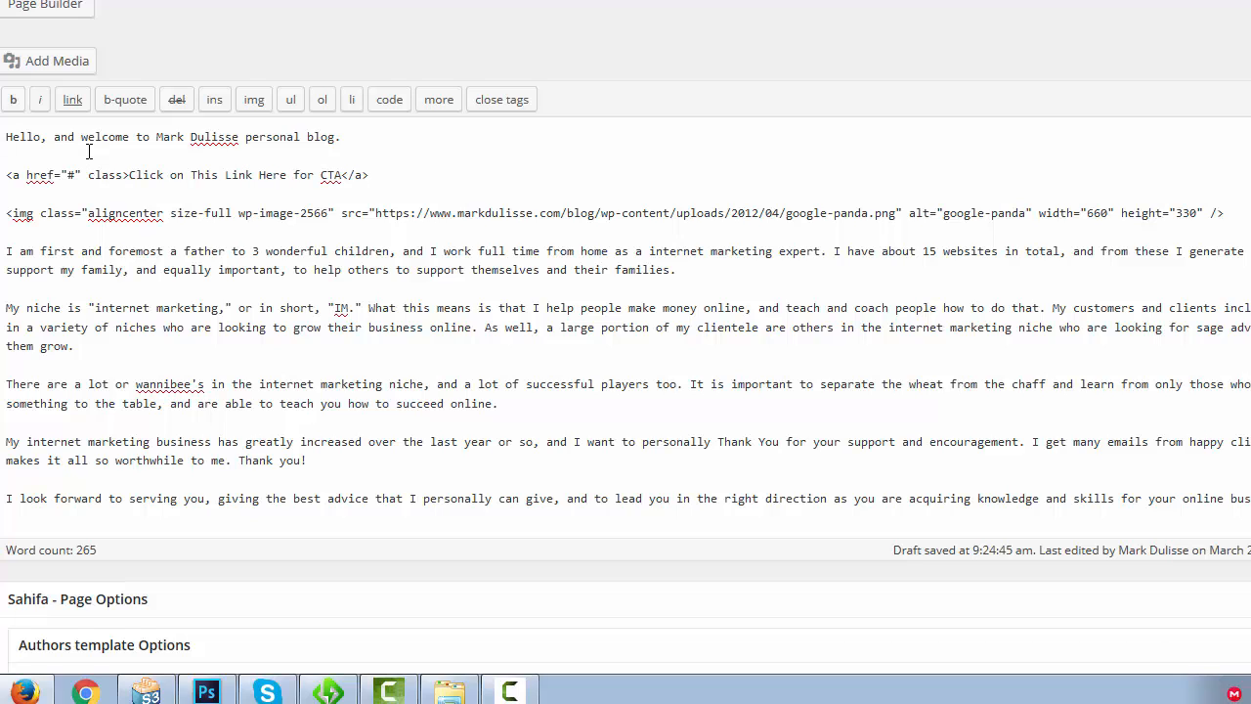
pyautogui.write('="')
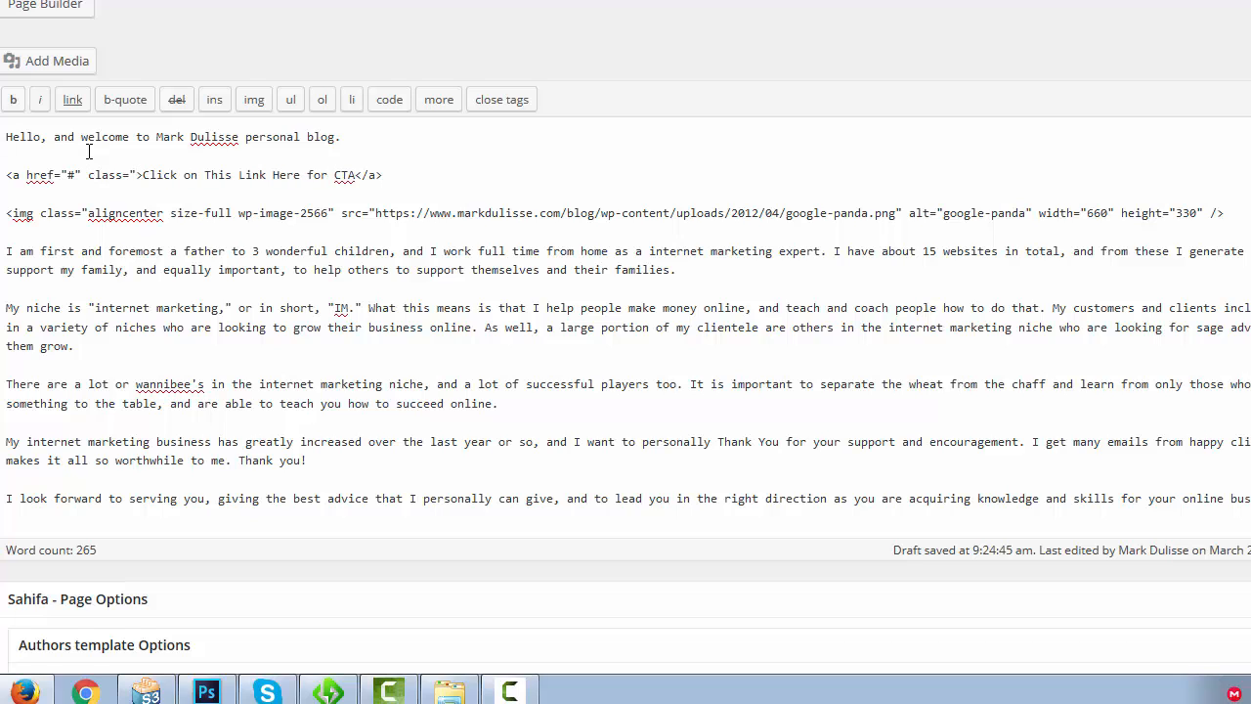
pyautogui.write('popup')
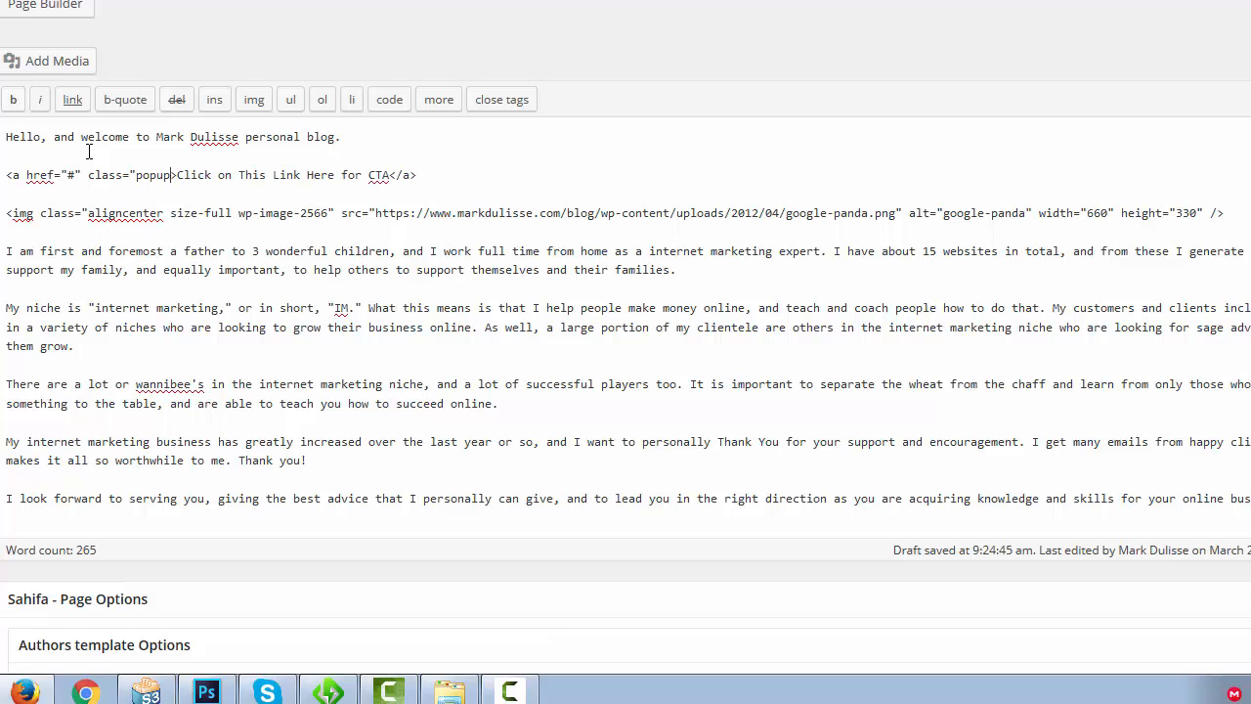
pyautogui.write('1">')
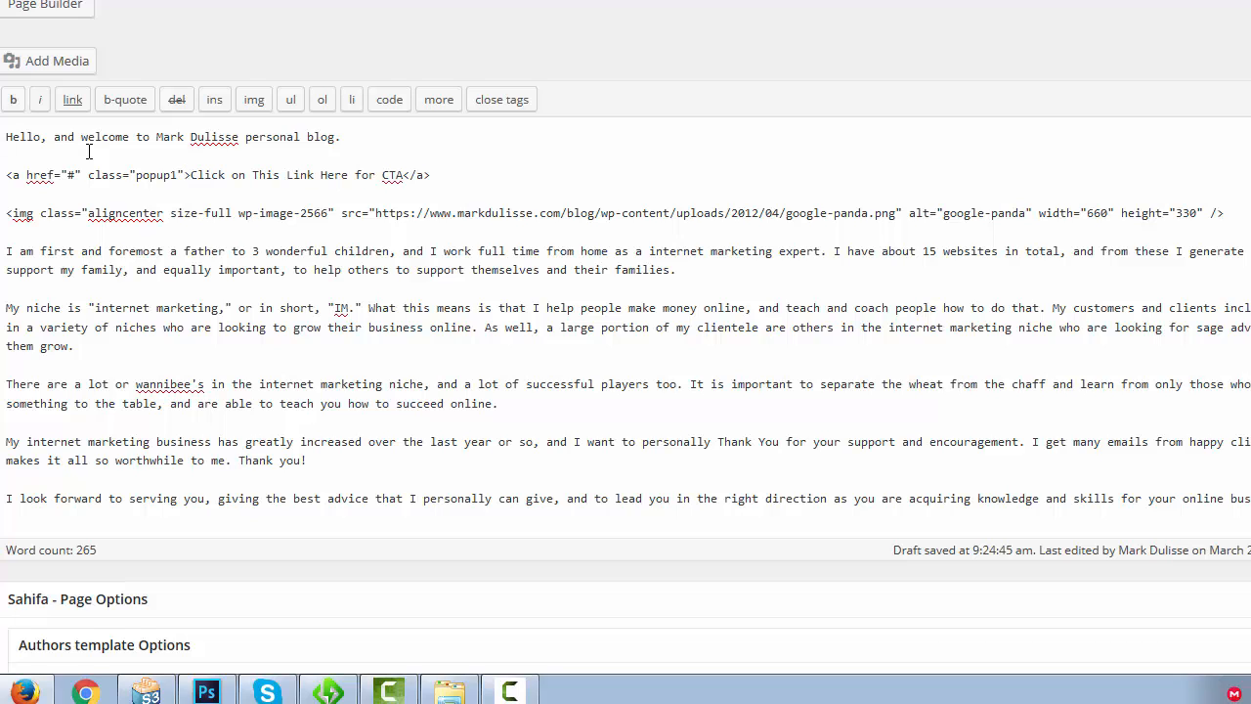
# Replace the wp-image-2566 class in the panda image's tag with popup1
pyautogui.moveTo(12, 212); pyautogui.dragTo(300, 213)
pyautogui.moveTo(864, 216); pyautogui.dragTo(806, 215)
pyautogui.moveTo(39, 212); pyautogui.dragTo(316, 216)
pyautogui.click(315, 216)
pyautogui.moveTo(239, 213)
pyautogui.mouseDown()
pyautogui.moveTo(336, 213)
pyautogui.moveTo(240, 220)
pyautogui.mouseUp()
pyautogui.click(239, 216)
pyautogui.moveTo(329, 212); pyautogui.dragTo(243, 220)
pyautogui.moveTo(179, 173); pyautogui.dragTo(143, 174)
pyautogui.click(240, 213)
pyautogui.moveTo(238, 213); pyautogui.dragTo(333, 213)
pyautogui.write('pu')
pyautogui.press('BackSpace')
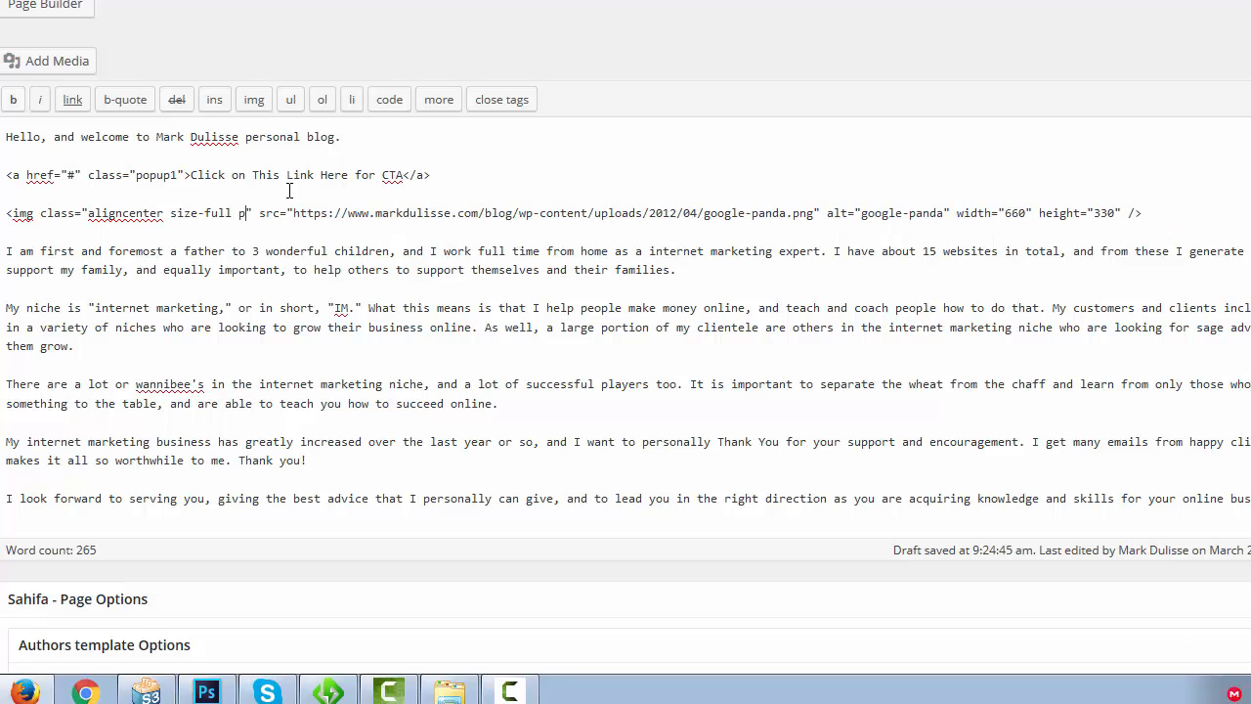
pyautogui.write('opup')
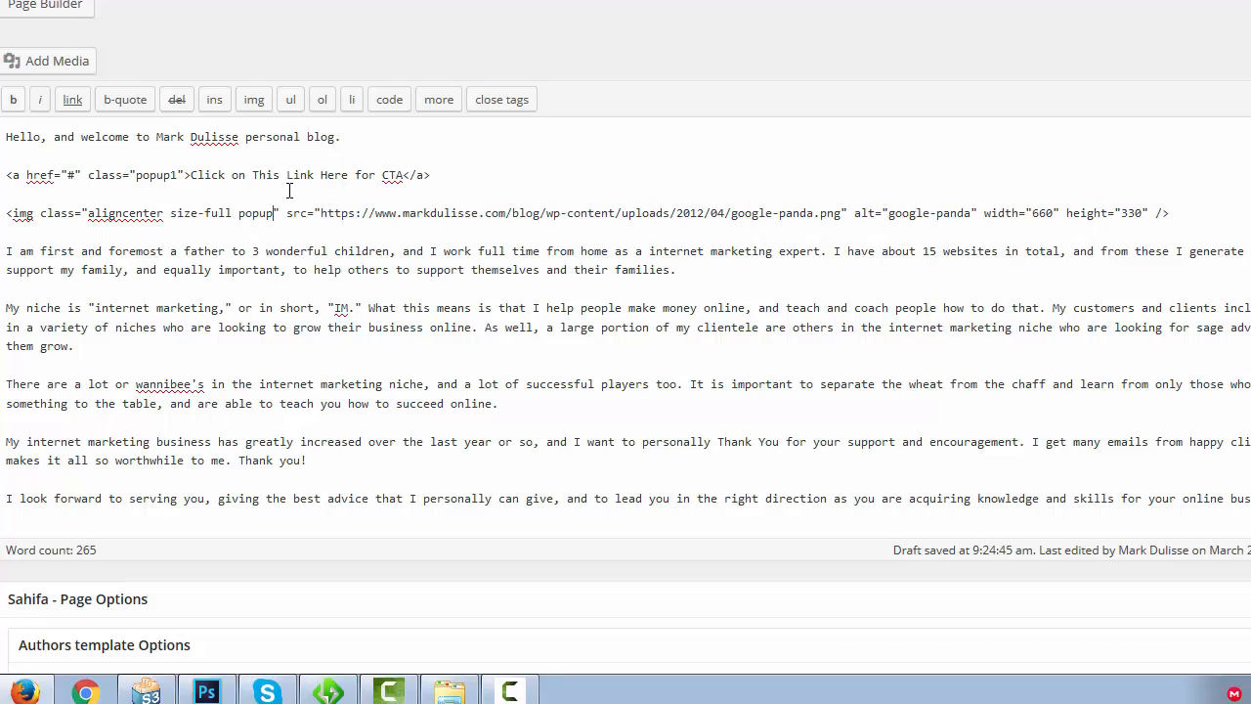
pyautogui.write('1')
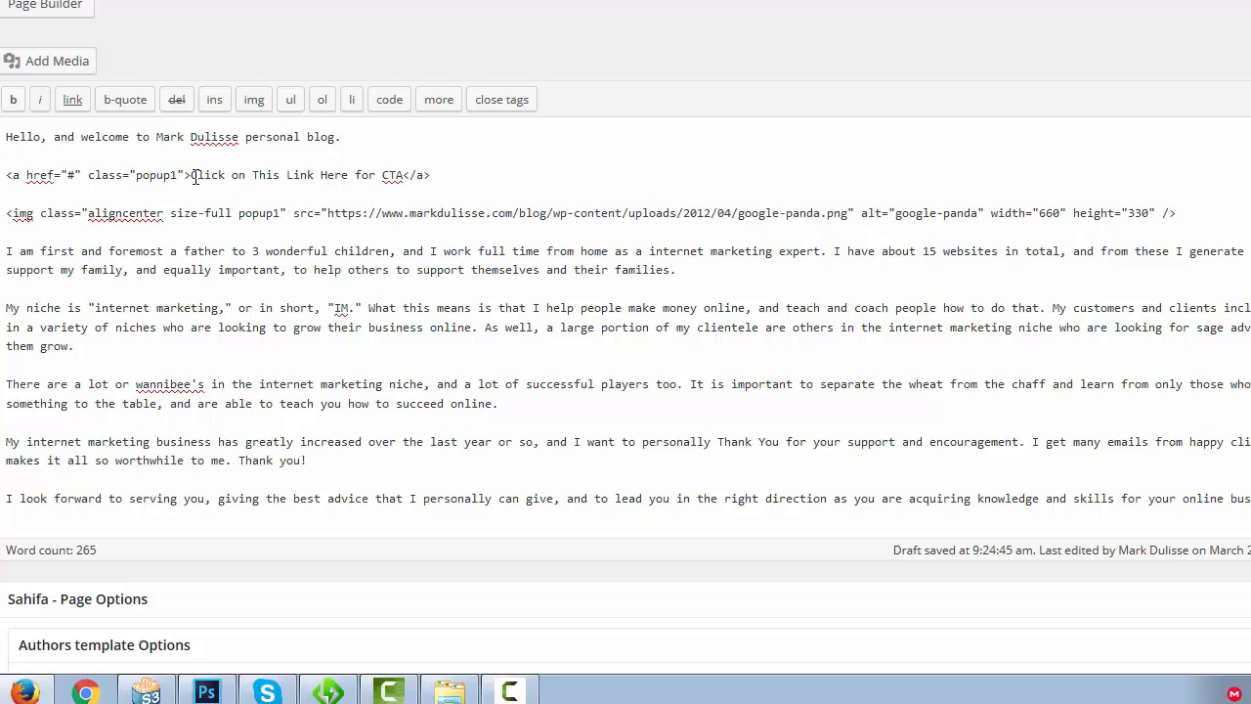
# Replace popup1 with video1 as the class in both the CTA link's tag and the panda image's tag
pyautogui.moveTo(178, 175)
pyautogui.mouseDown()
pyautogui.moveTo(136, 177)
pyautogui.moveTo(172, 175)
pyautogui.mouseUp()
pyautogui.click(240, 211)
pyautogui.write('video')
pyautogui.moveTo(239, 213); pyautogui.dragTo(275, 217)
pyautogui.write('video')
# Highlight the class attributes in the image and CTA link tags, and update the About page
pyautogui.click(43, 214)
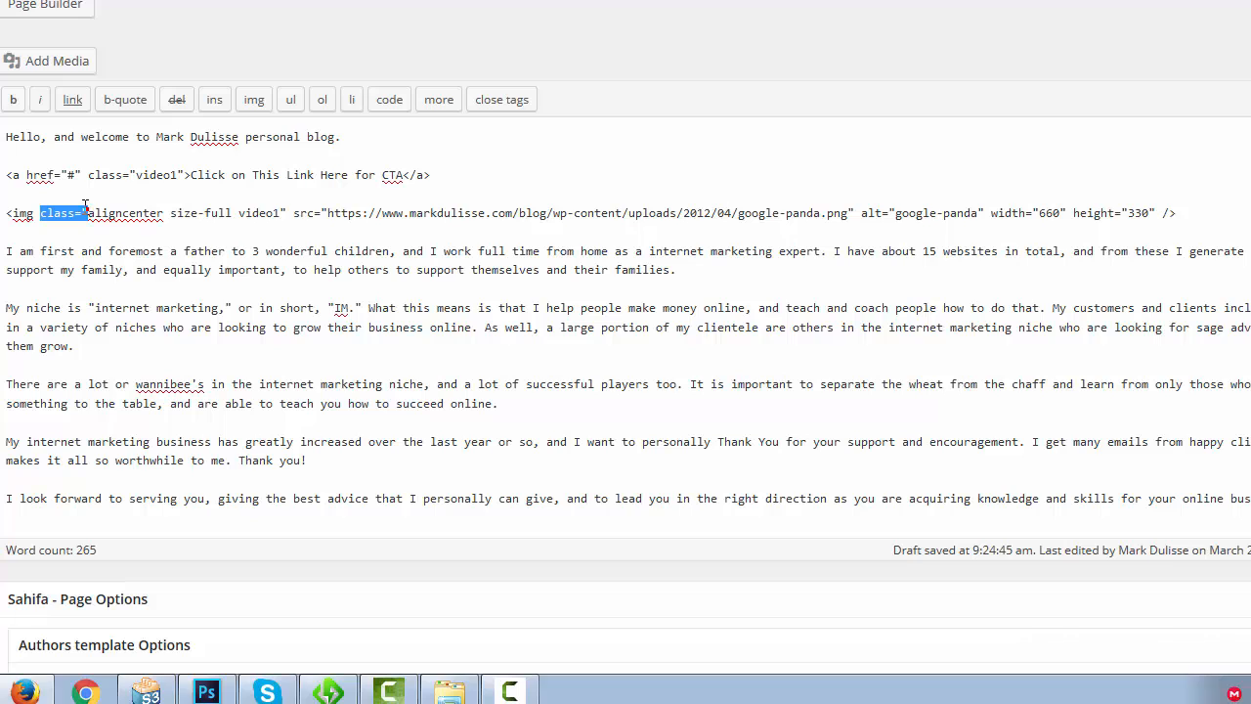
pyautogui.click(86, 210)
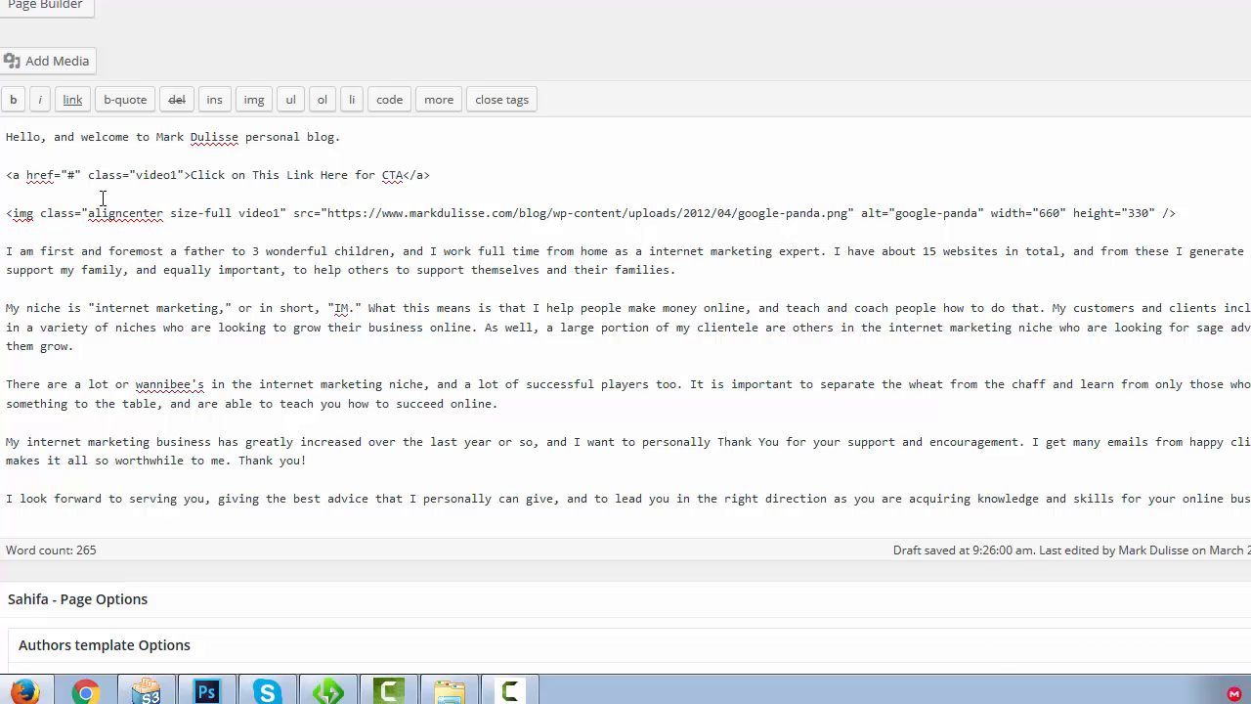
pyautogui.moveTo(83, 212); pyautogui.dragTo(90, 212)
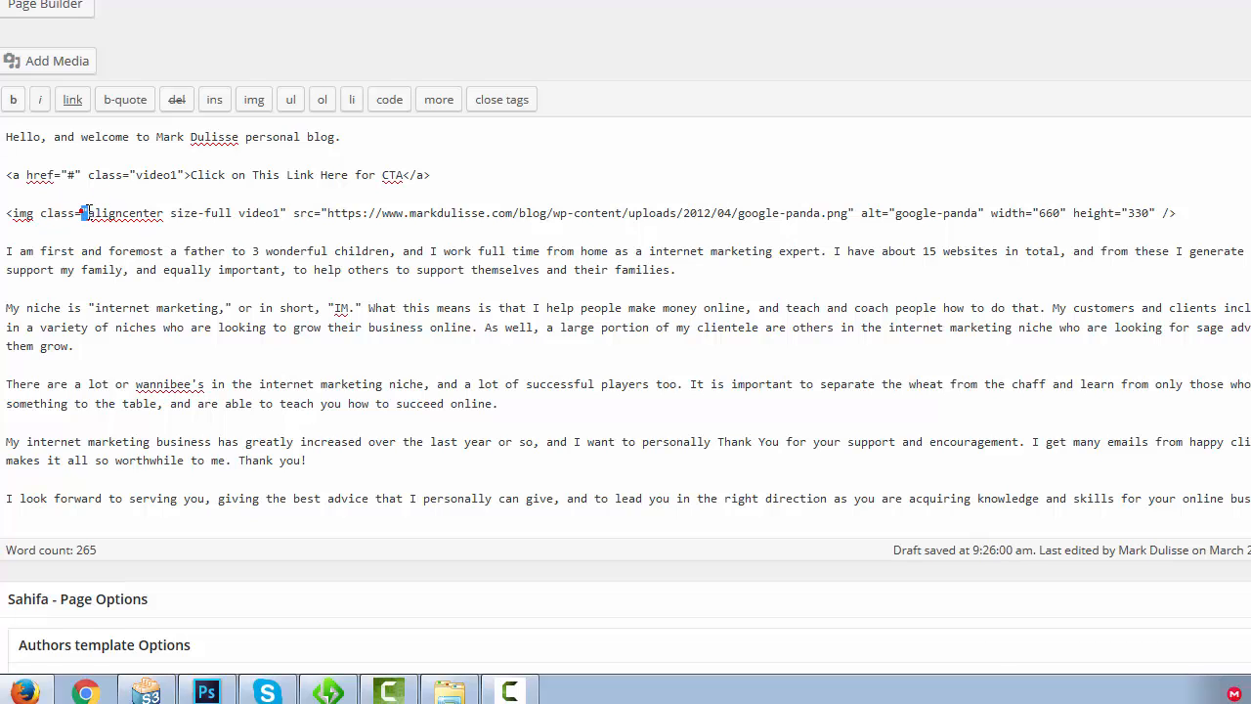
pyautogui.click(282, 210)
pyautogui.moveTo(90, 213); pyautogui.dragTo(281, 213)
pyautogui.moveTo(136, 174); pyautogui.dragTo(177, 174)
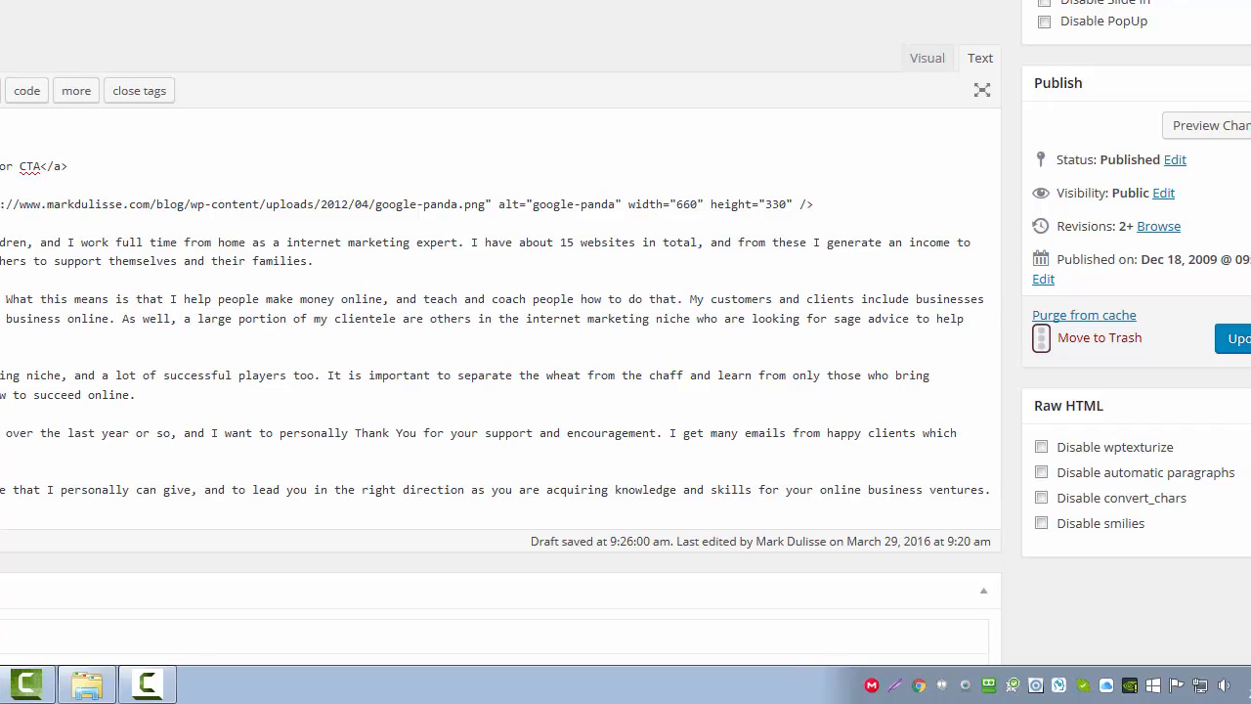
pyautogui.click(1233, 339)
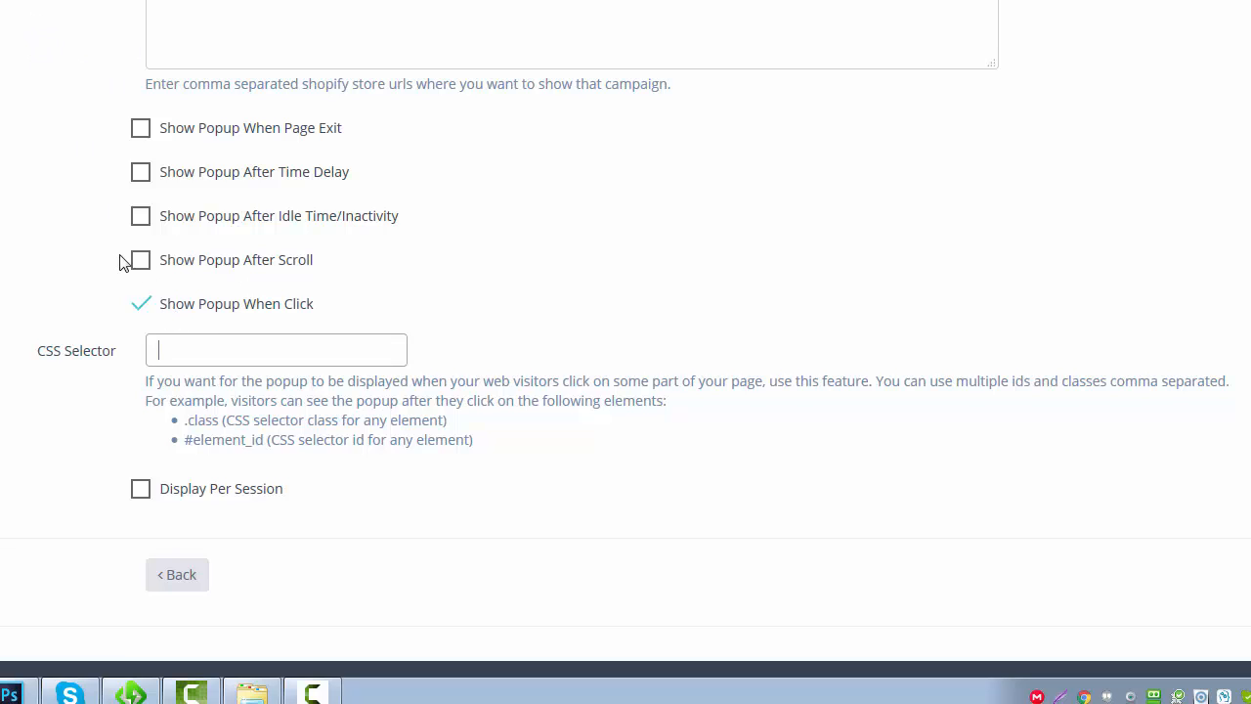
# Set the CSS selector for the Show Popup When Click option to .video1
pyautogui.click(51, 426)
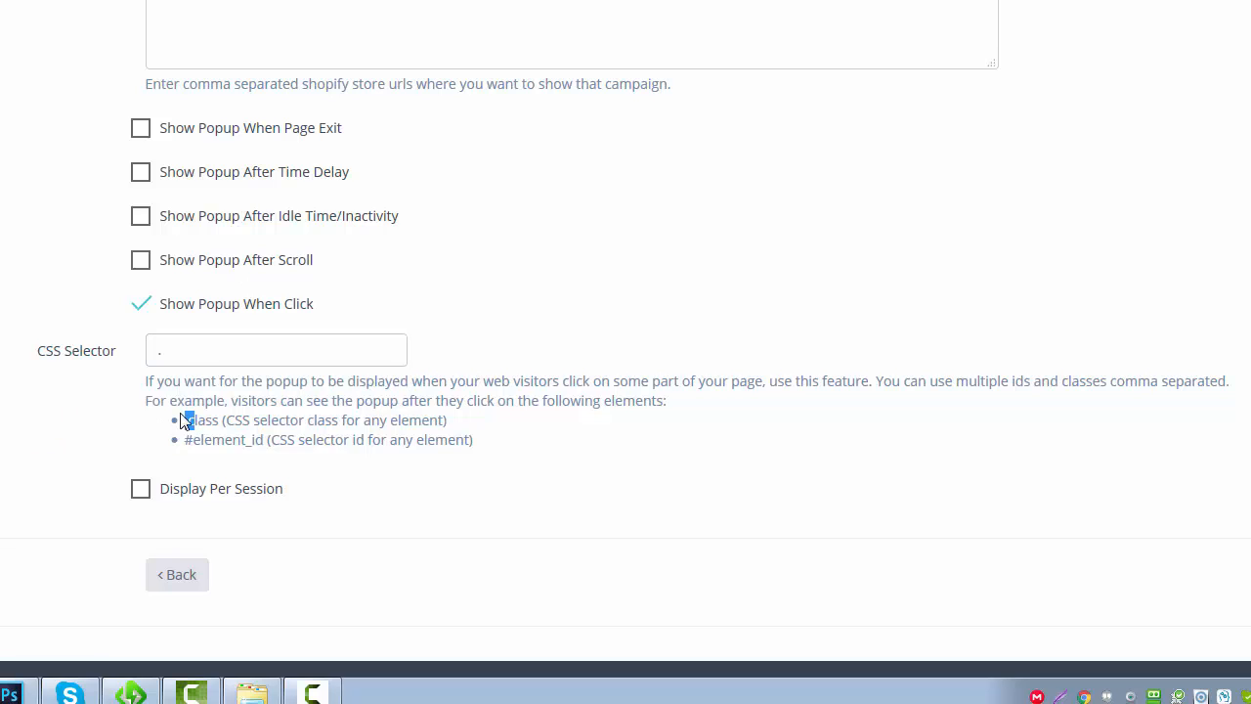
pyautogui.click(183, 351)
pyautogui.write('video1')
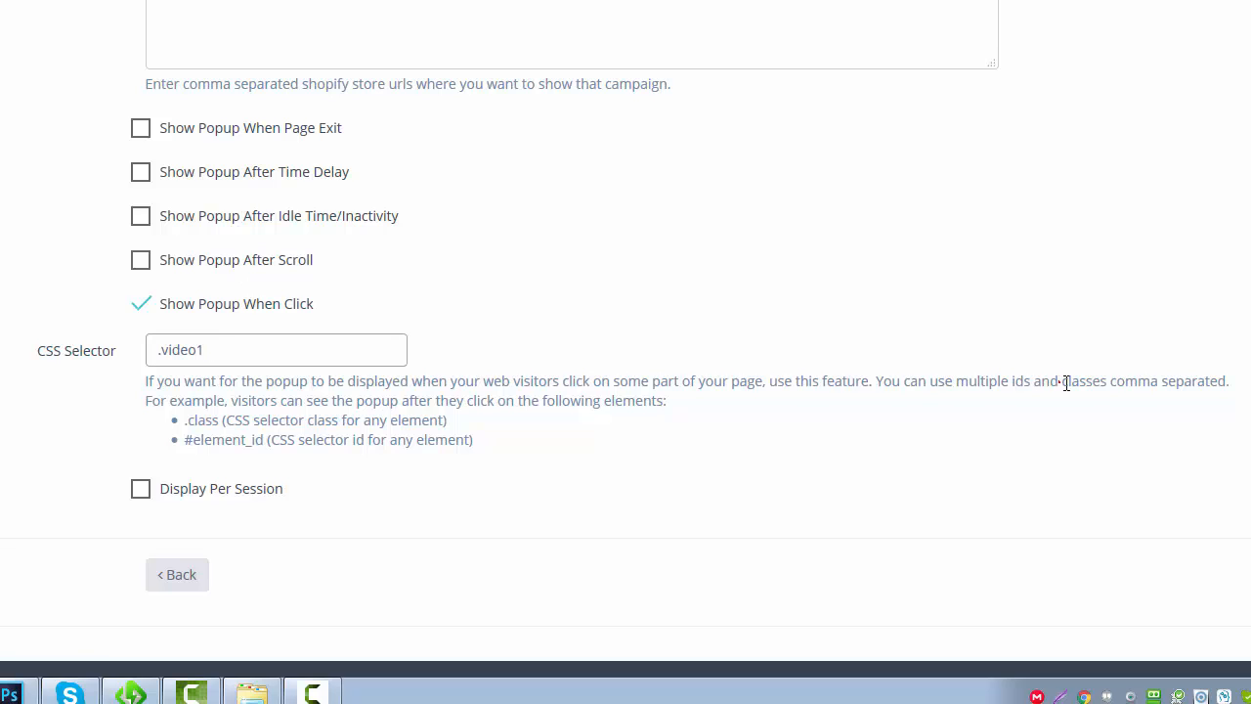
pyautogui.moveTo(1066, 383); pyautogui.dragTo(1220, 382)
pyautogui.click(1209, 387)
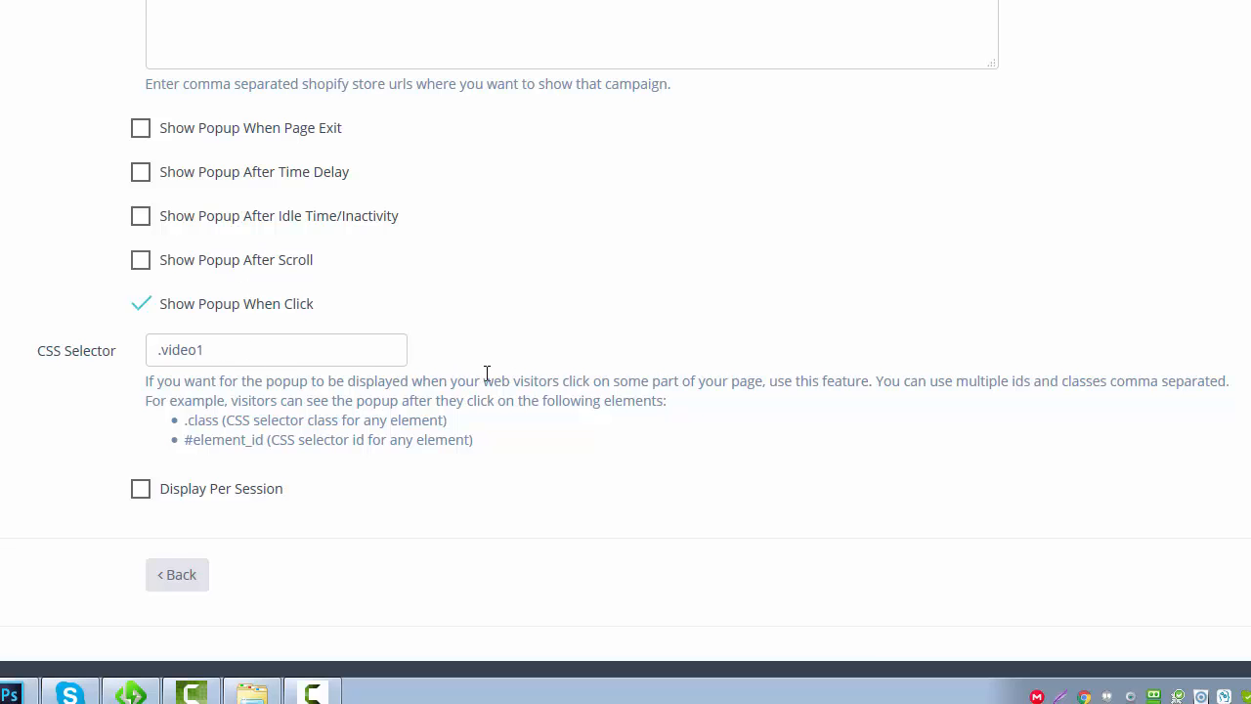
# Review the campaign's display options and save the changes
pyautogui.scroll(2, 489, 381)
pyautogui.scroll(-1, 493, 389)
pyautogui.scroll(3, 499, 400)
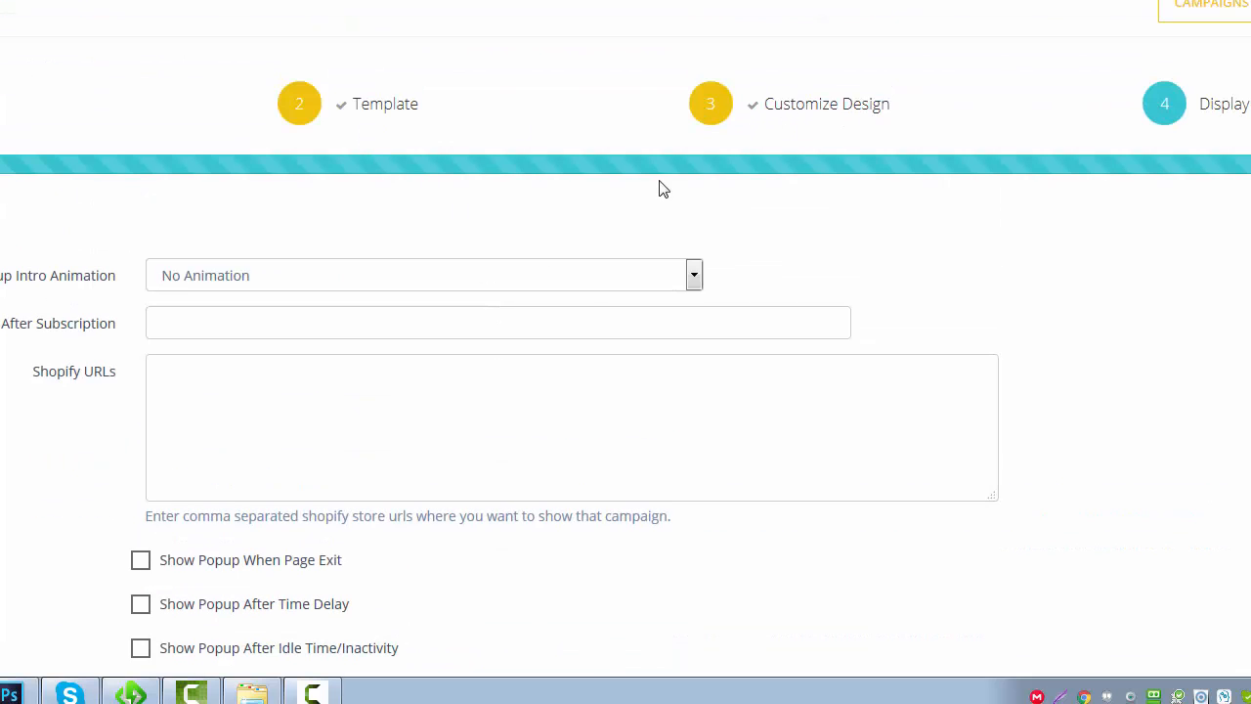
pyautogui.scroll(-3, 634, 278)
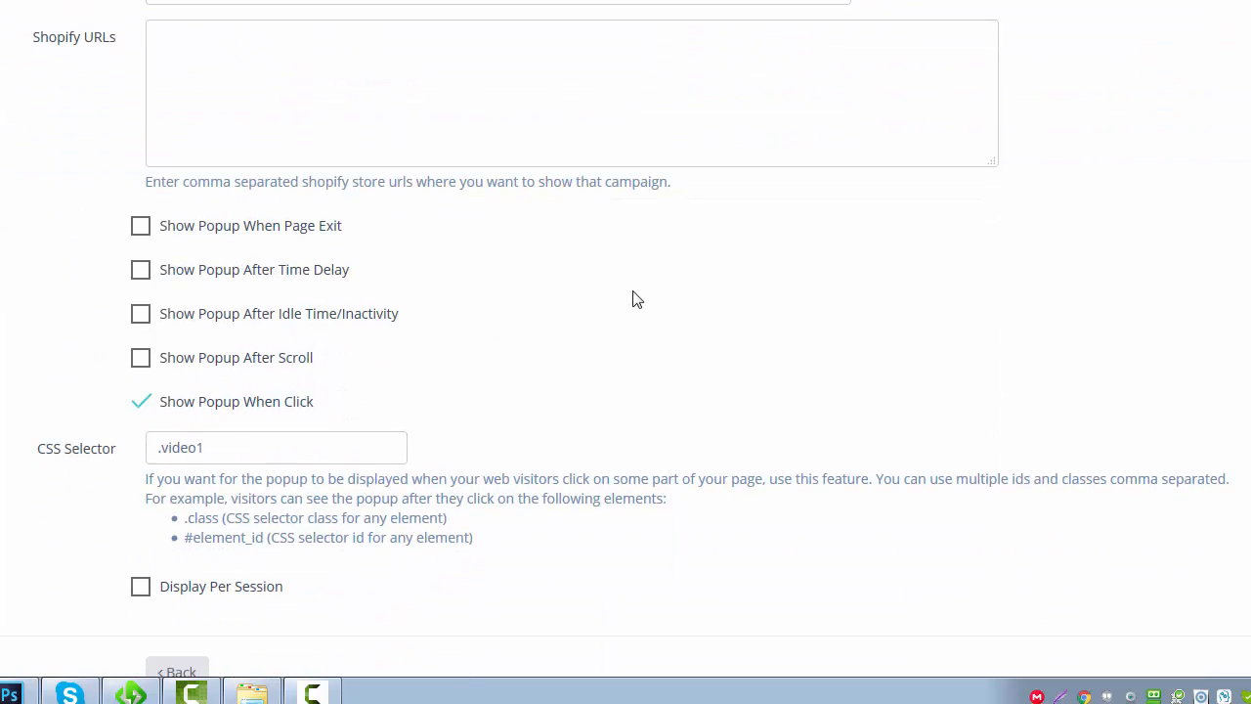
pyautogui.scroll(3, 633, 298)
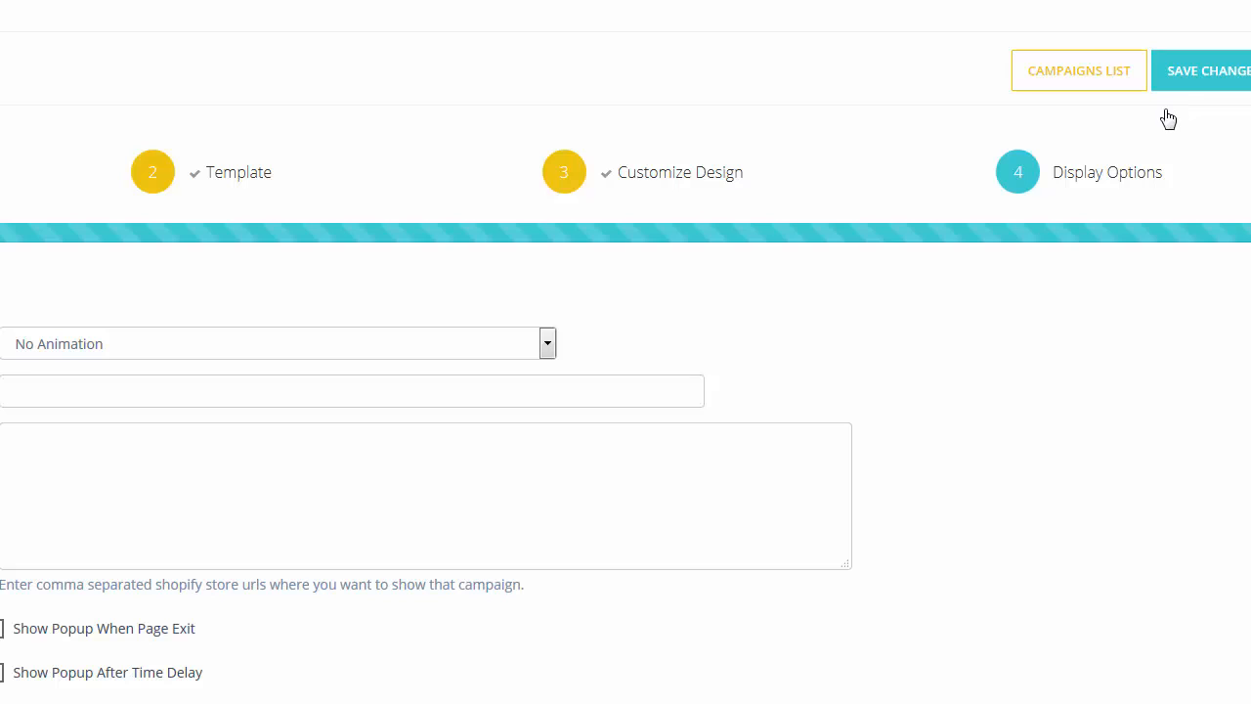
pyautogui.click(1167, 114)
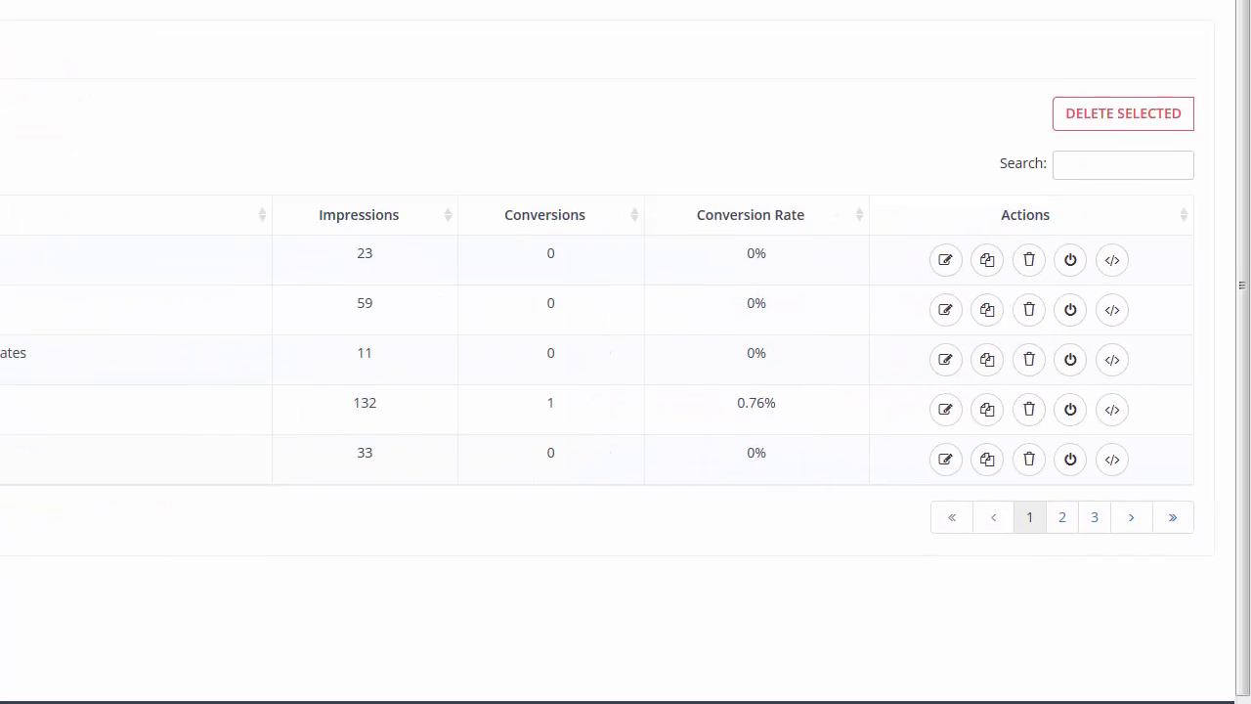
# Copy the embed script of the first campaign, the video popup, into the WordPress theme's Footer Code and save the settings
pyautogui.click(1112, 272)
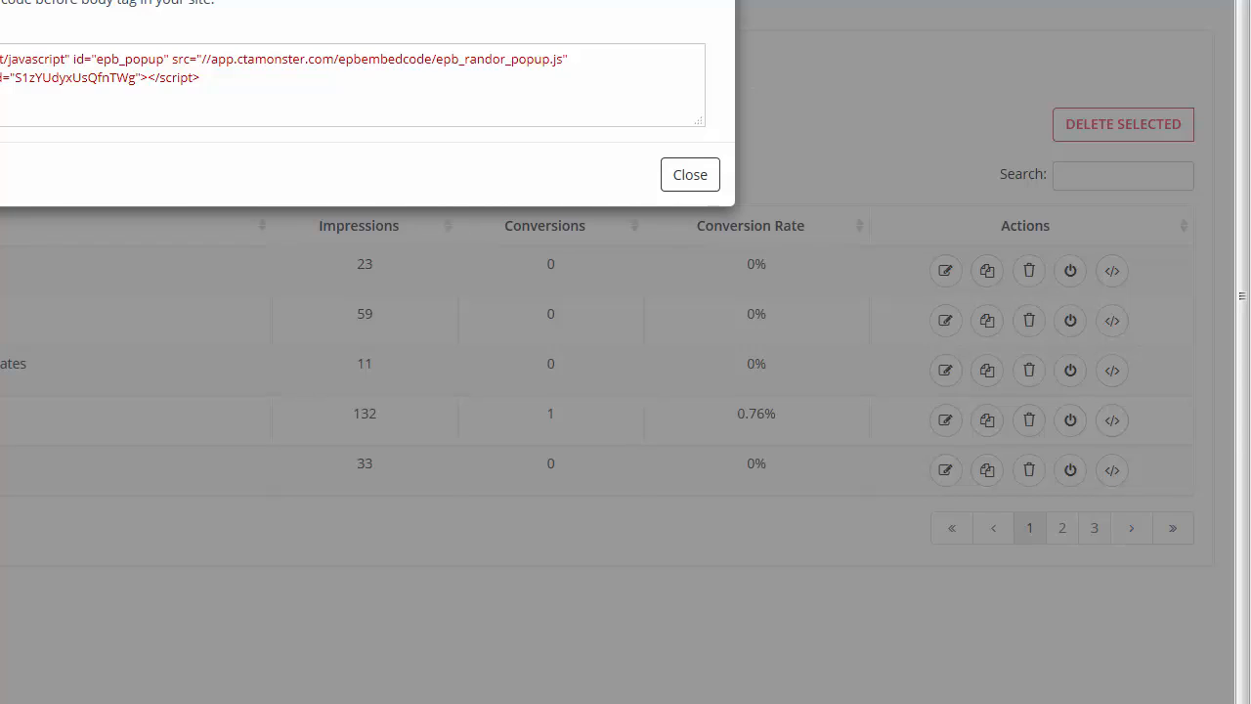
pyautogui.tripleClick(381, 137)
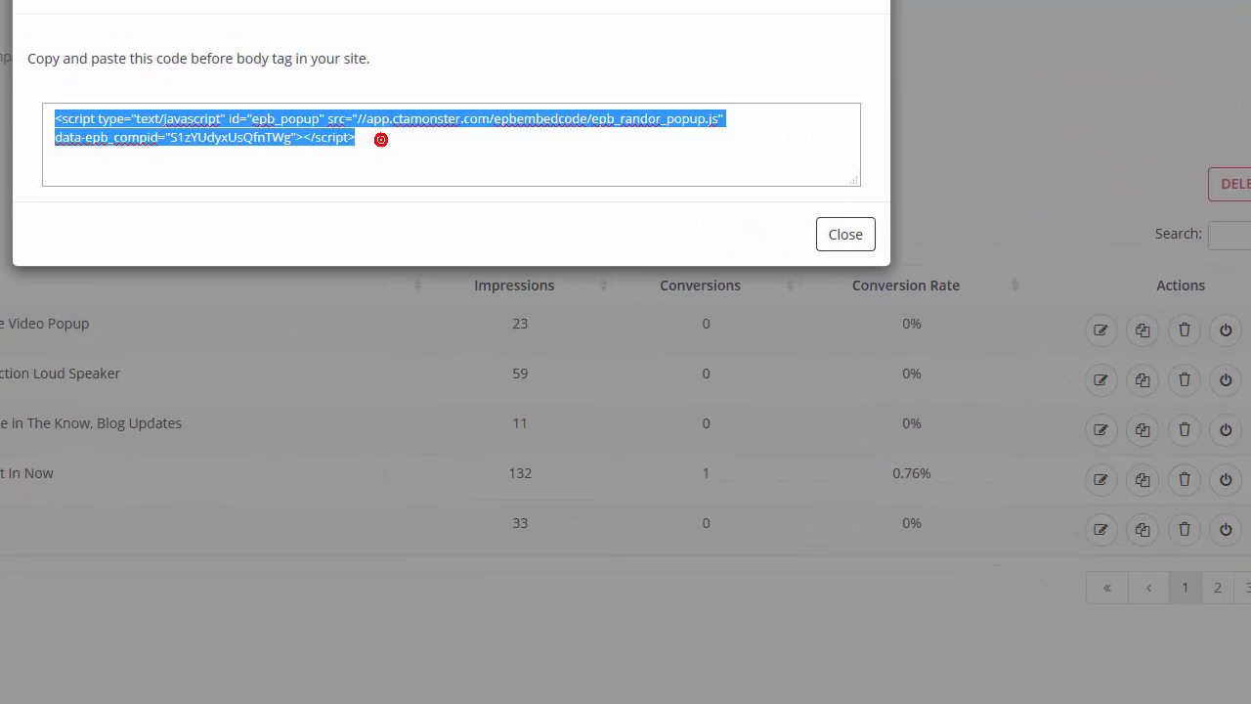
pyautogui.rightClick(94, 119)
pyautogui.click(148, 185)
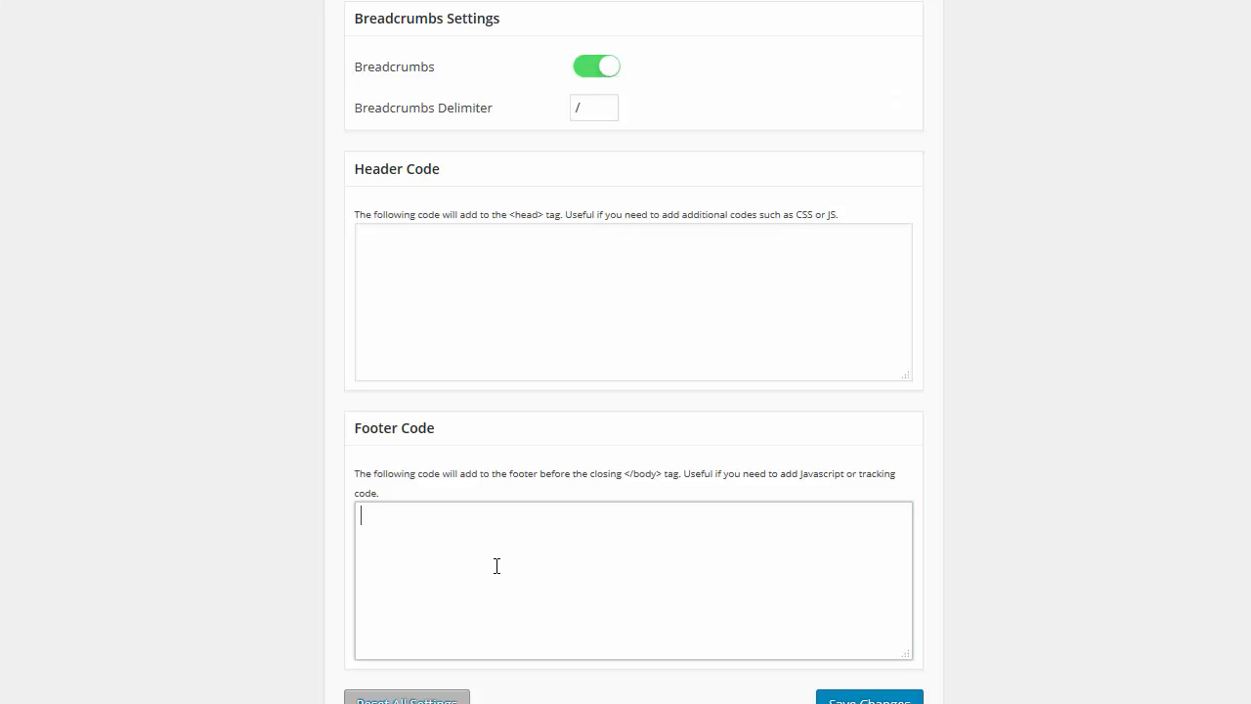
pyautogui.hotkey('ctrl', 'v')
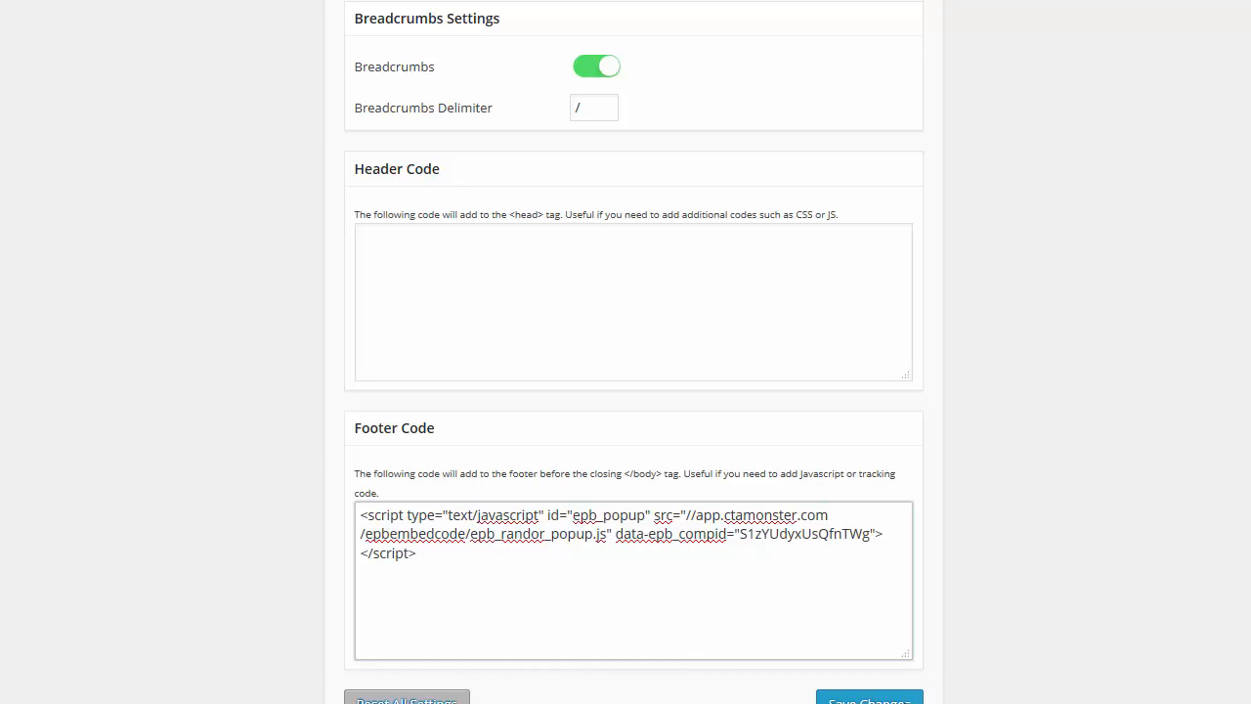
pyautogui.click(902, 676)
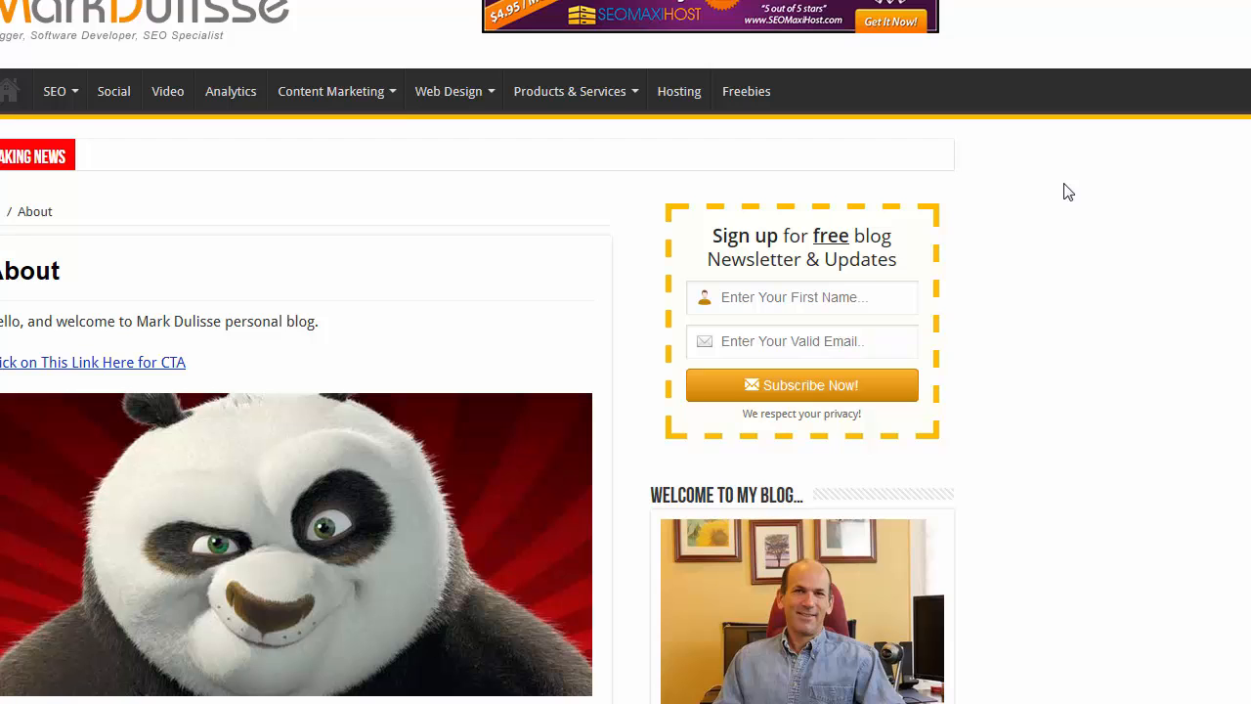
# Reload the live About page and test the popup from the CTA link and the panda image, closing it each time
pyautogui.click(23, 0)
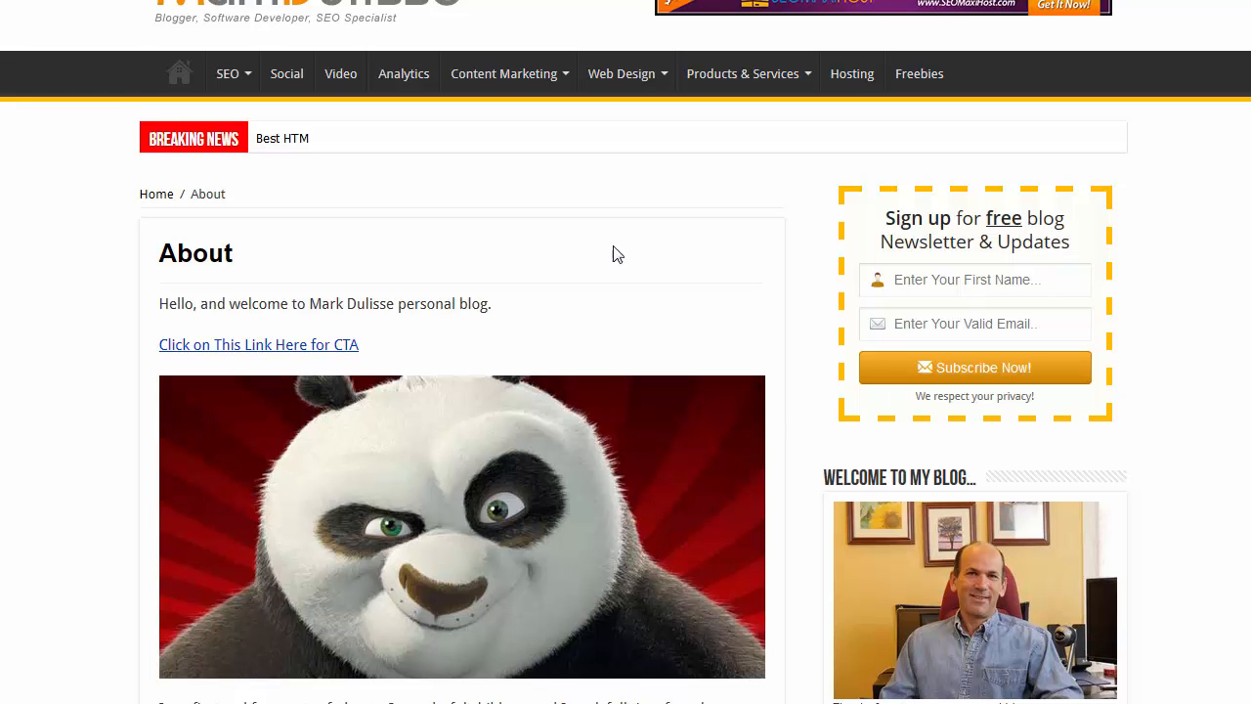
pyautogui.click(289, 352)
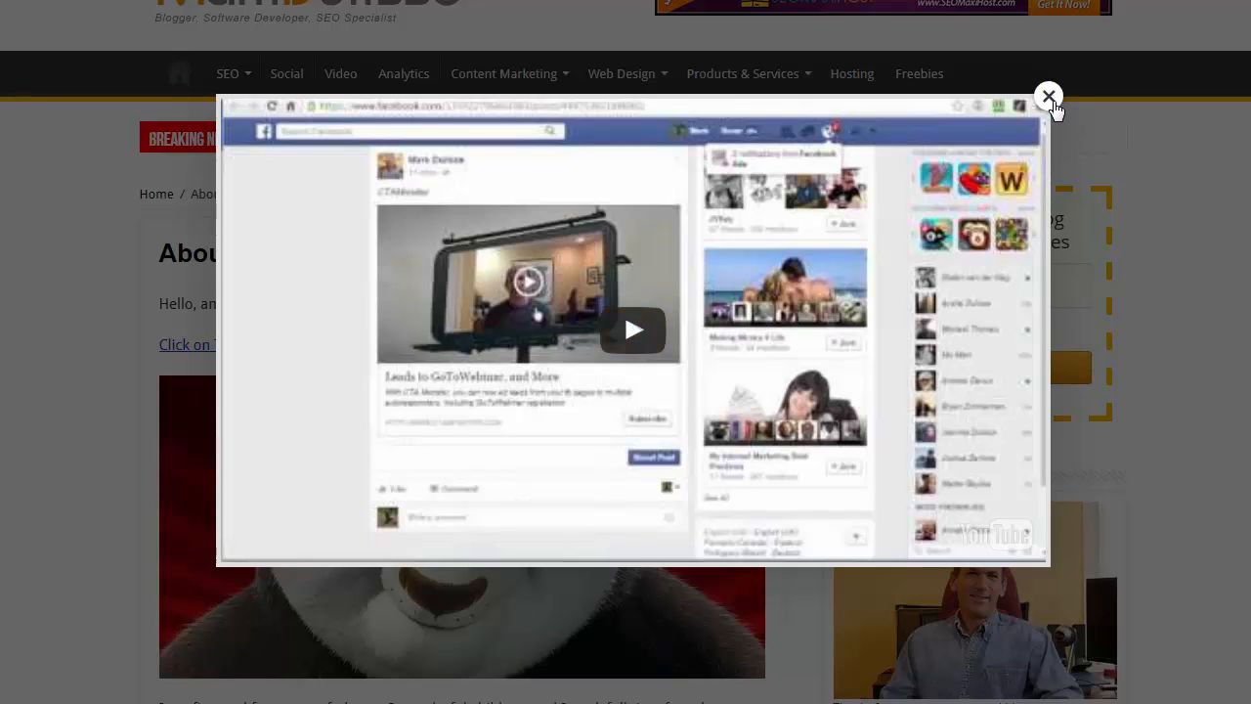
pyautogui.click(1049, 98)
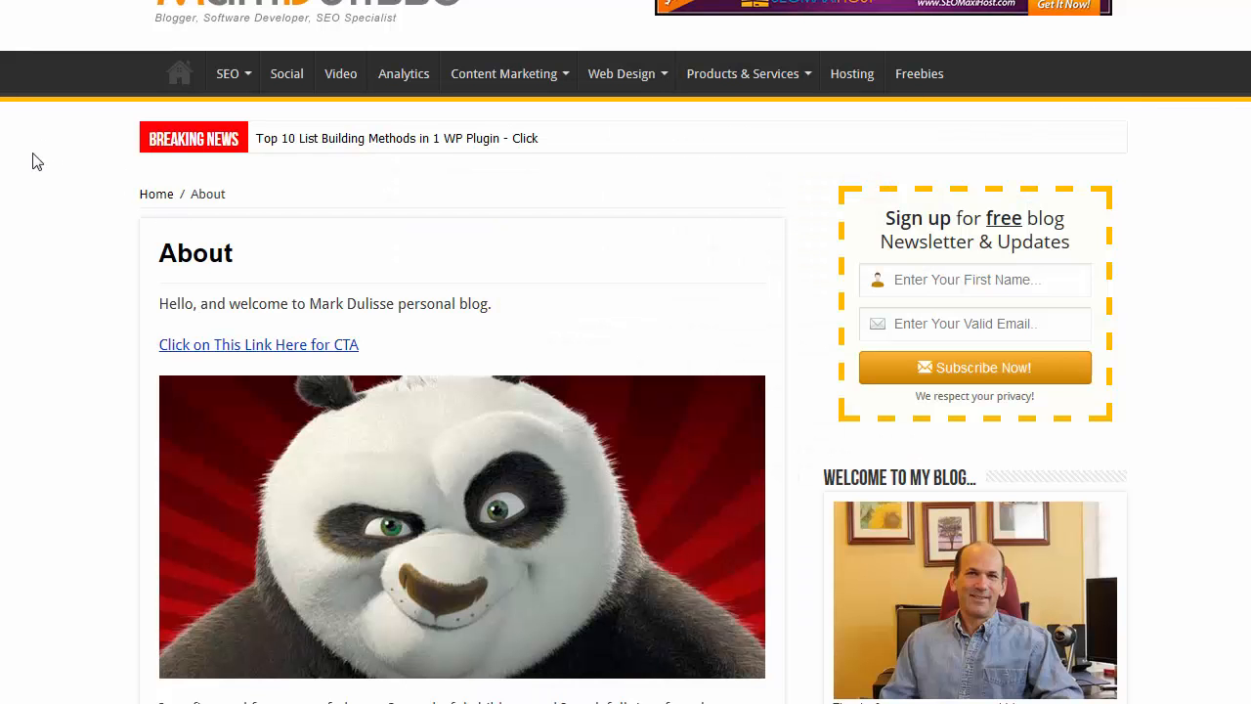
pyautogui.click(433, 488)
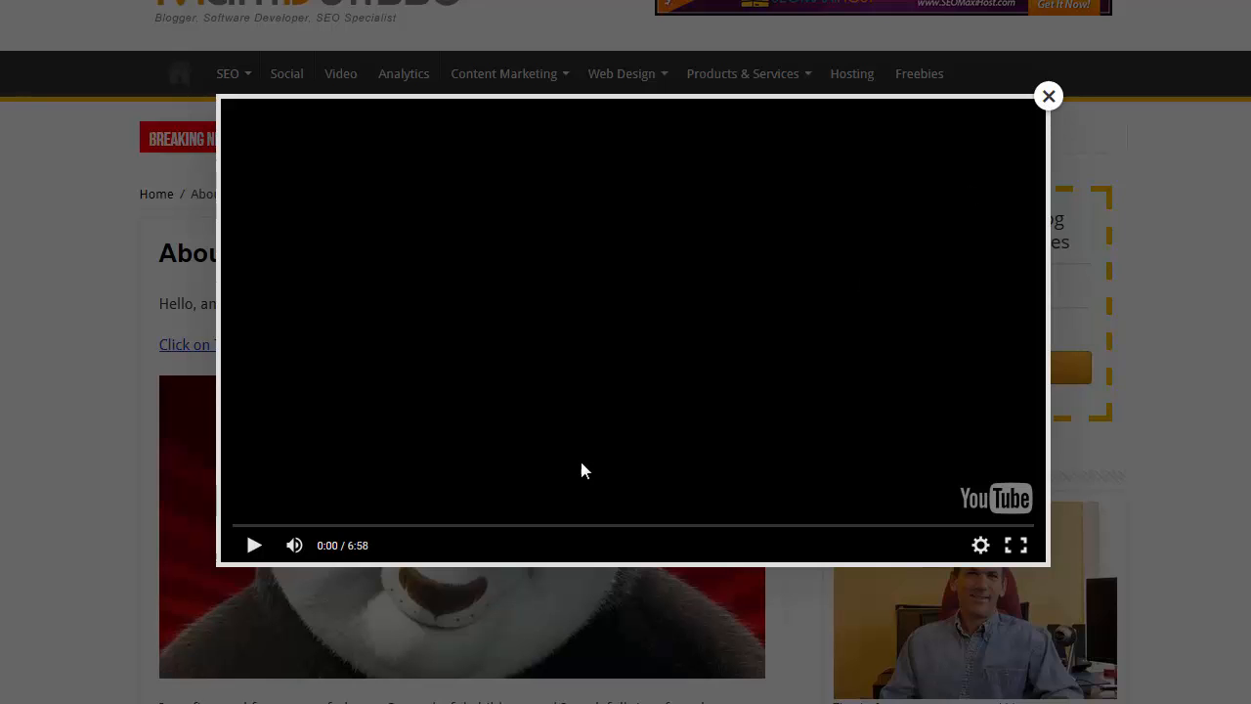
pyautogui.click(1049, 96)
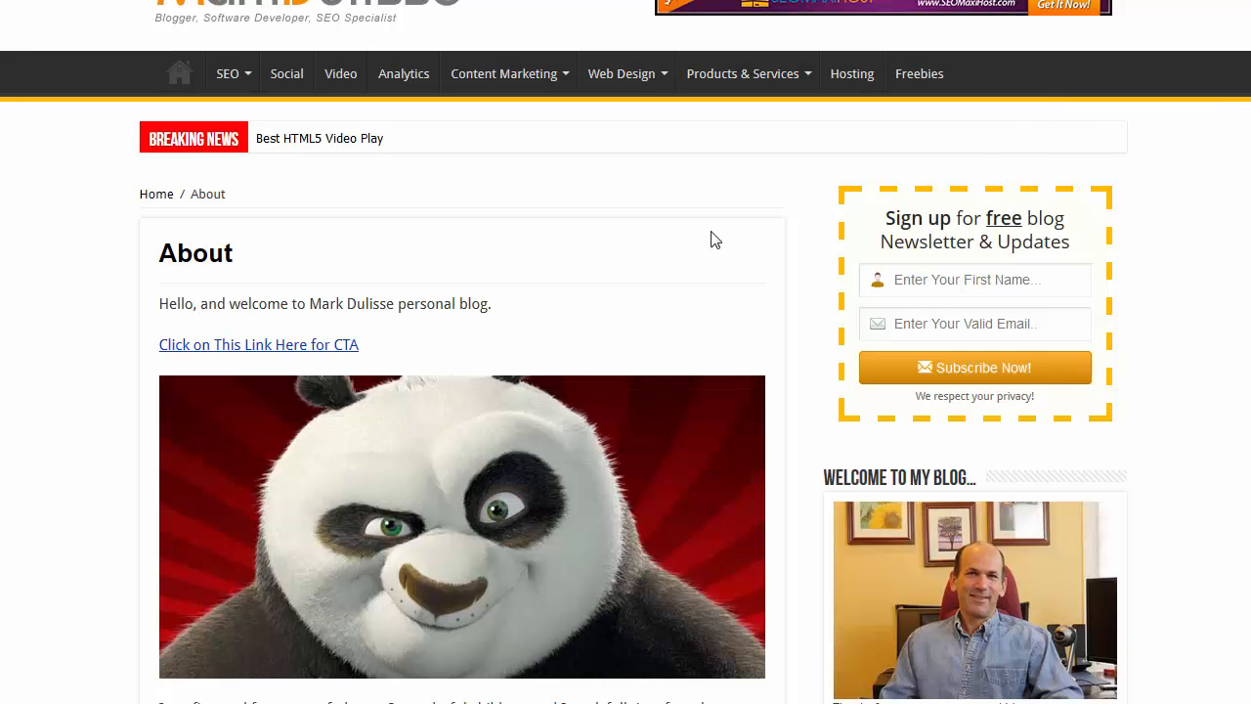